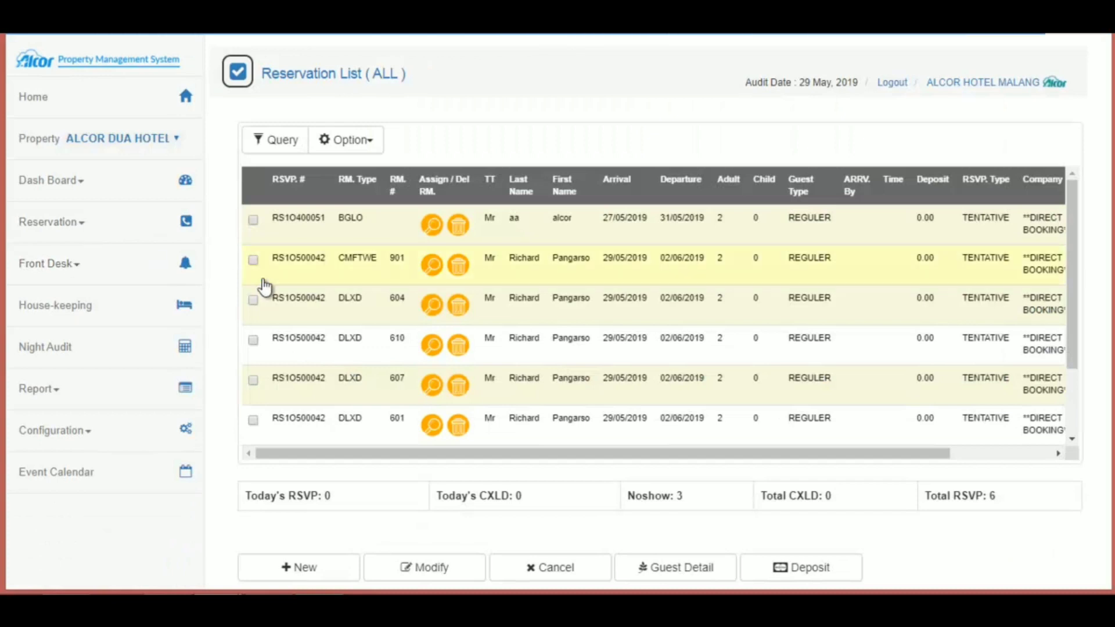
# Step: Start a new Individual reservation with arrival date 29/05/2019
pyautogui.click(307, 573)
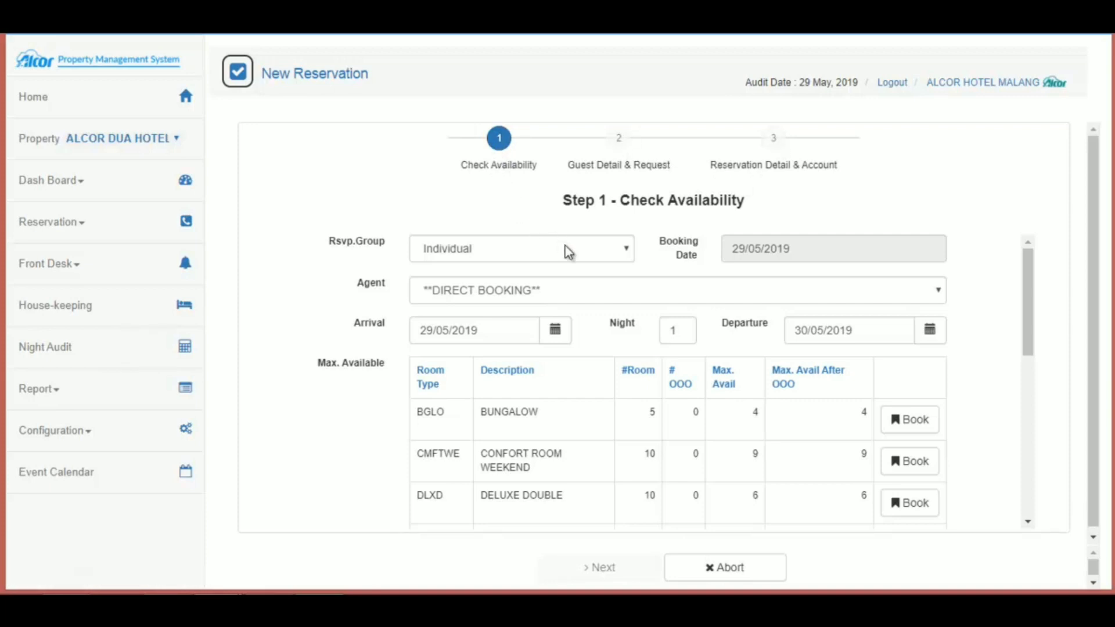
pyautogui.click(629, 257)
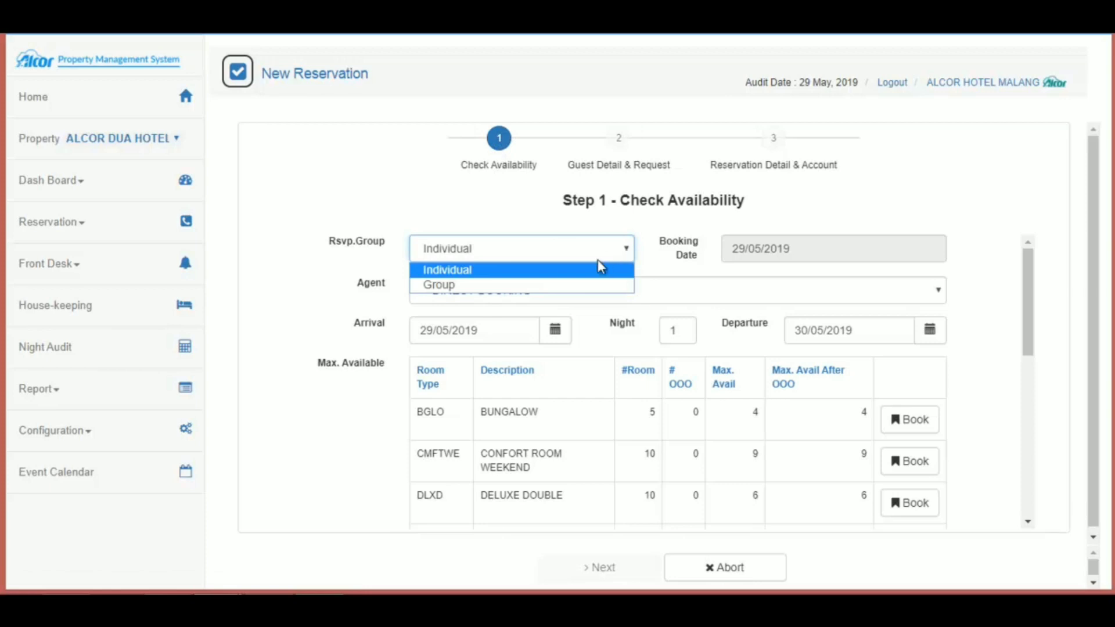
pyautogui.click(582, 270)
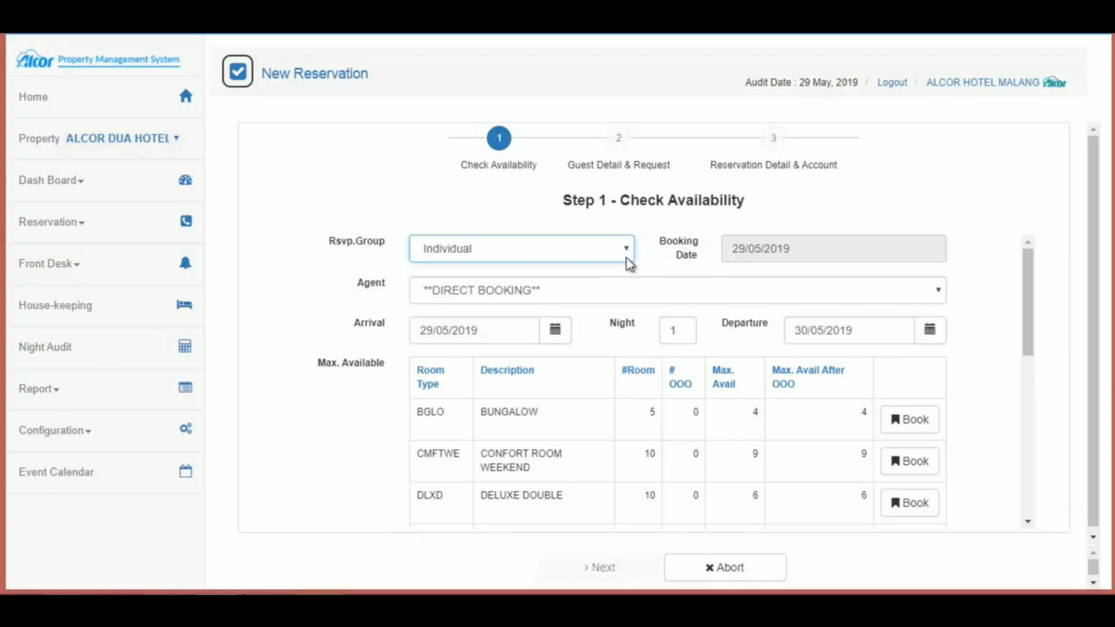
pyautogui.click(558, 340)
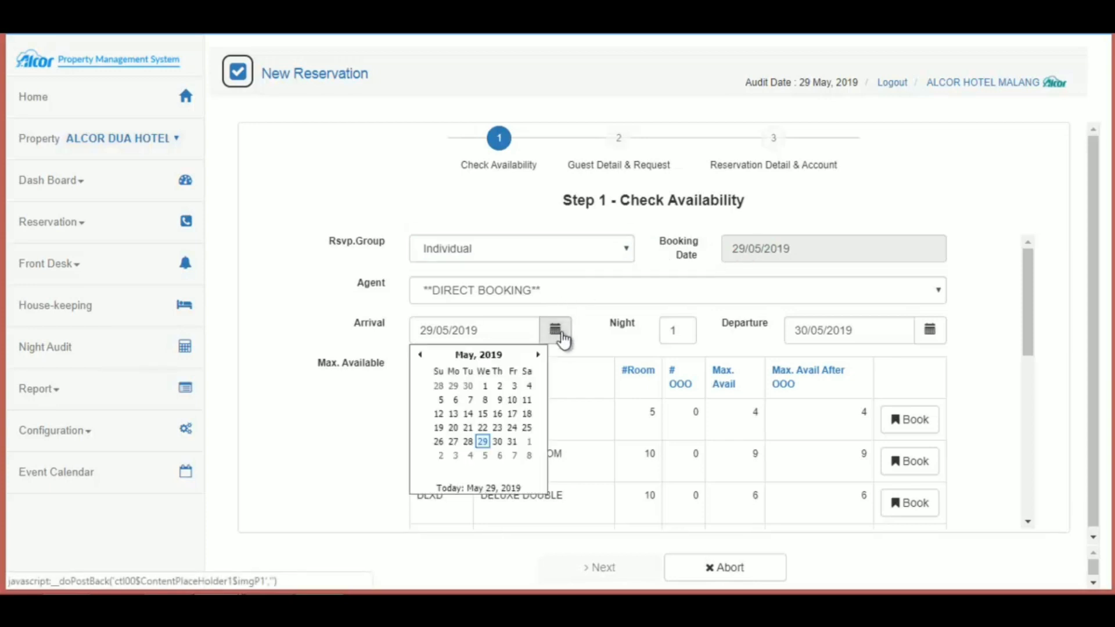
pyautogui.click(484, 442)
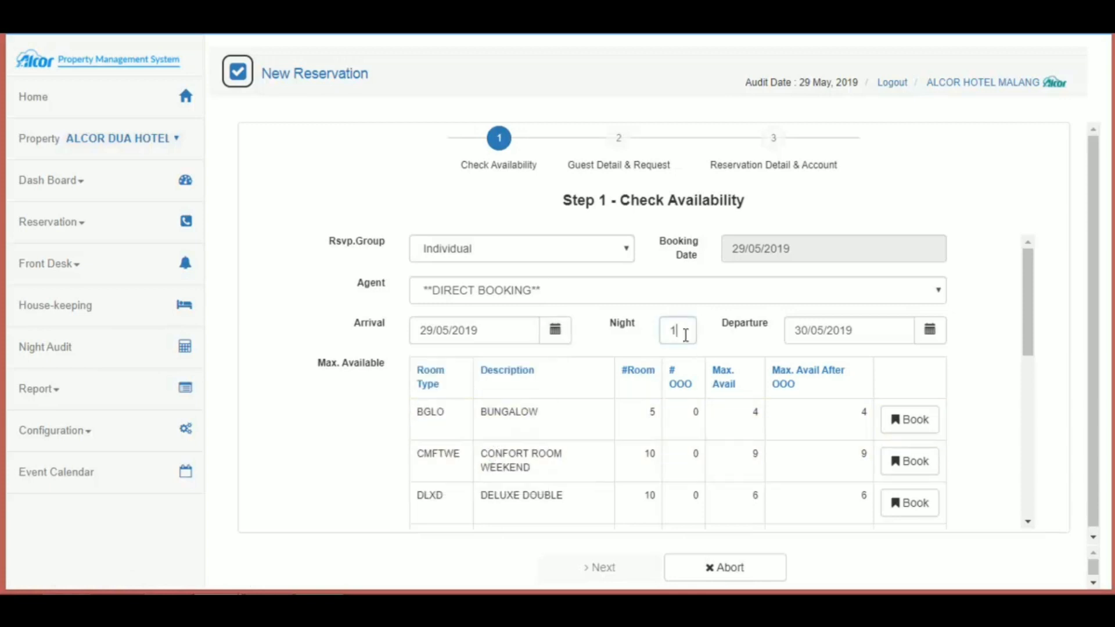
# Step: Set the stay to 2 nights so departure falls on 31/05/2019
pyautogui.moveTo(684, 331); pyautogui.dragTo(662, 336)
pyautogui.write('2')
pyautogui.click(928, 339)
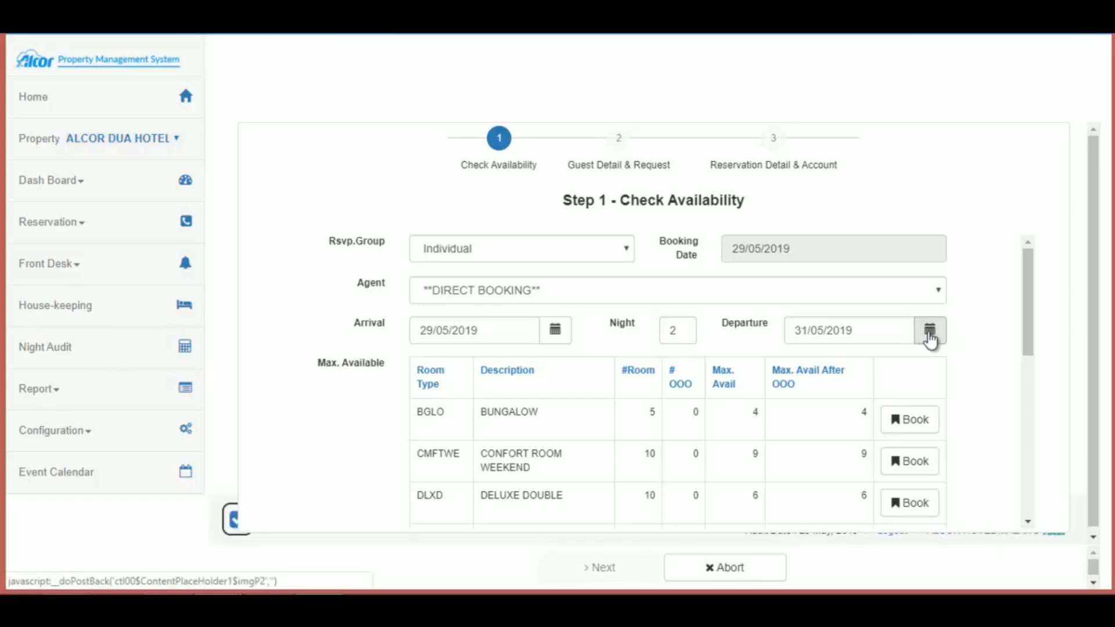
pyautogui.click(930, 339)
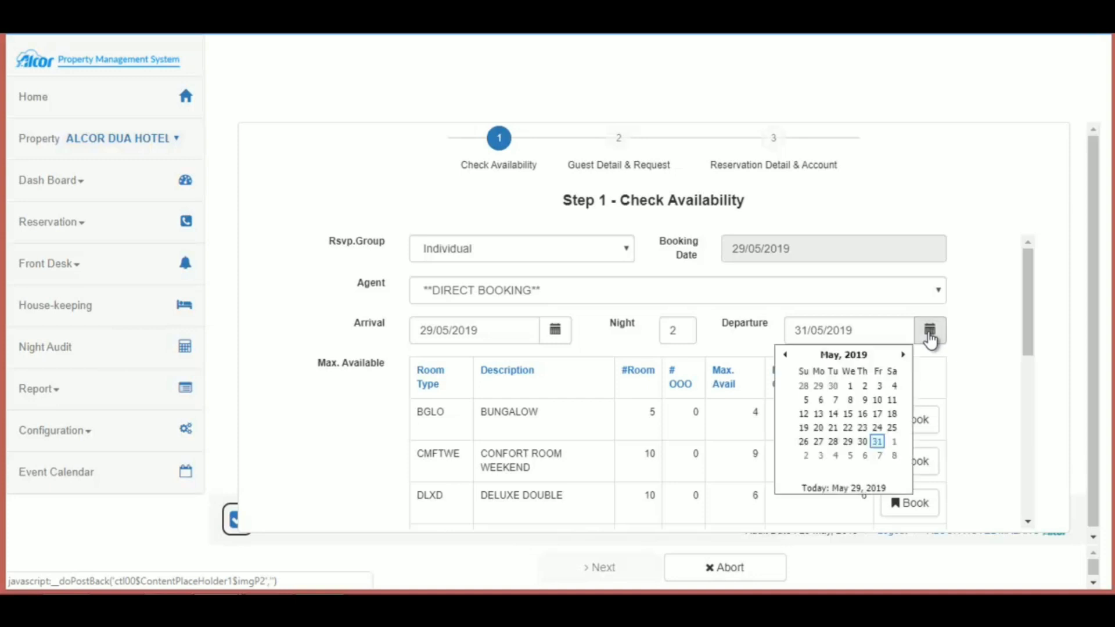
pyautogui.click(878, 443)
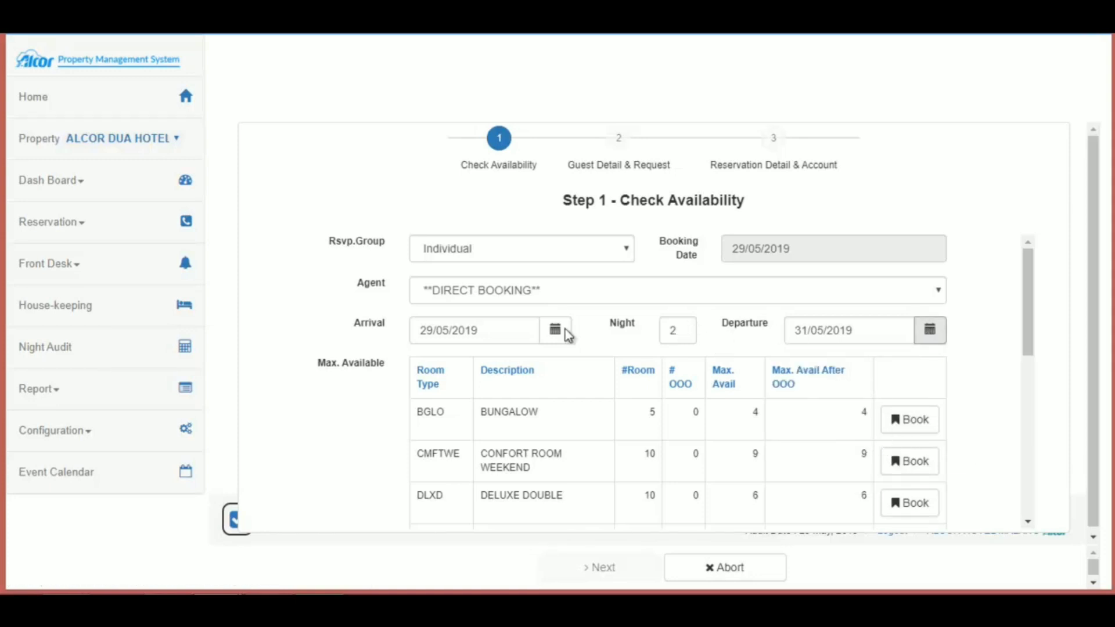
pyautogui.click(910, 427)
# Step: Book 1 BGLO room with 1 child, 2 nights at 400,000.00, totalling 800,000.00
pyautogui.click(910, 427)
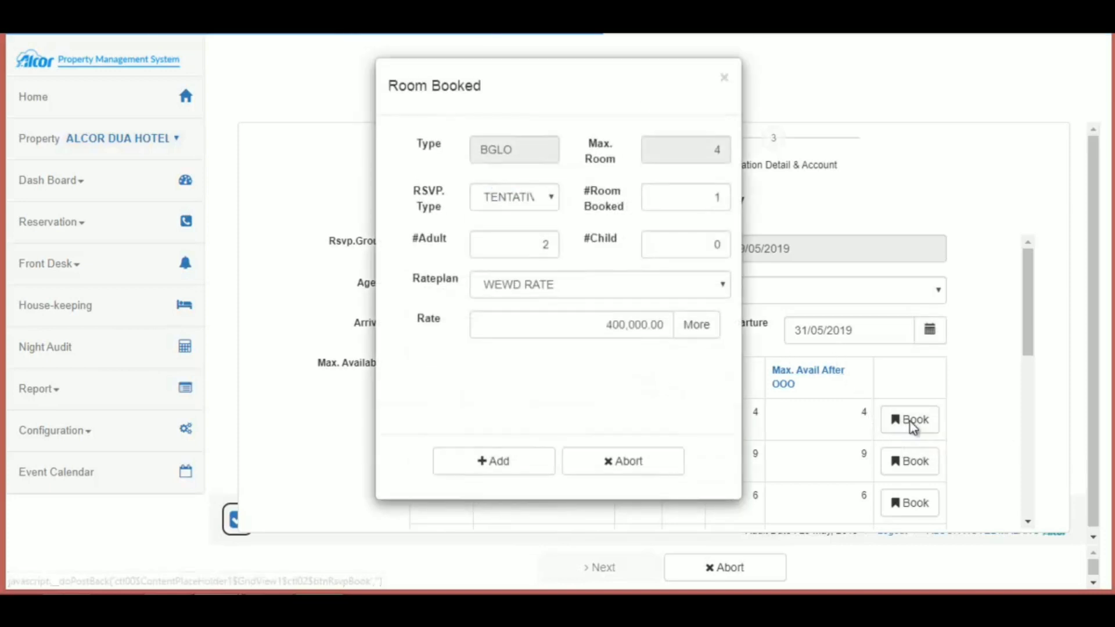
pyautogui.doubleClick(716, 198)
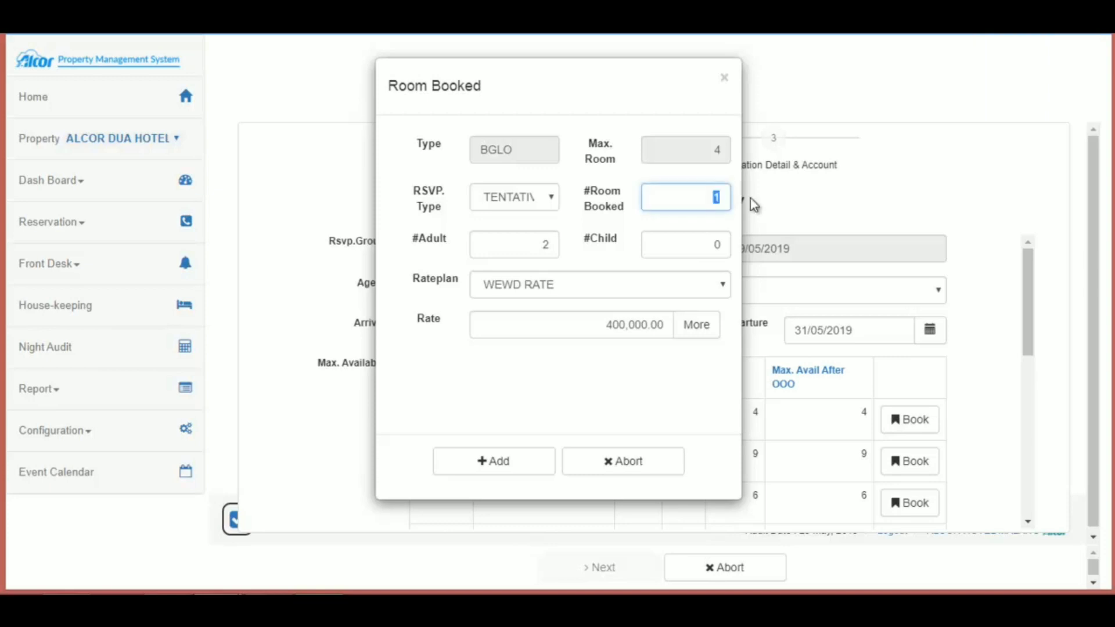
pyautogui.click(715, 197)
pyautogui.doubleClick(533, 244)
pyautogui.doubleClick(694, 246)
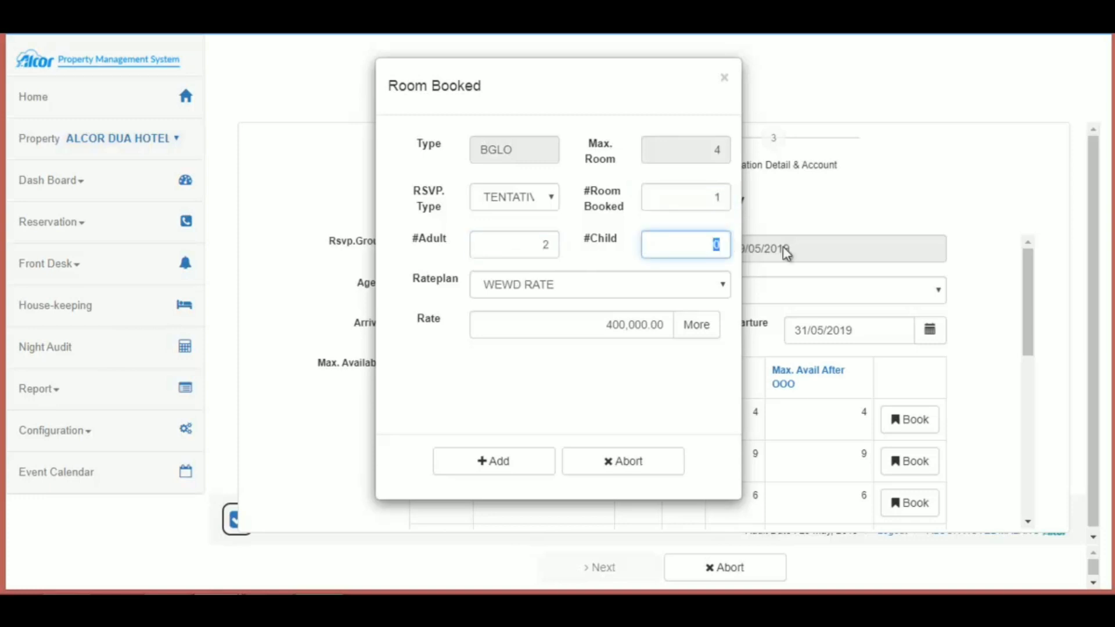
pyautogui.write('1')
pyautogui.click(505, 469)
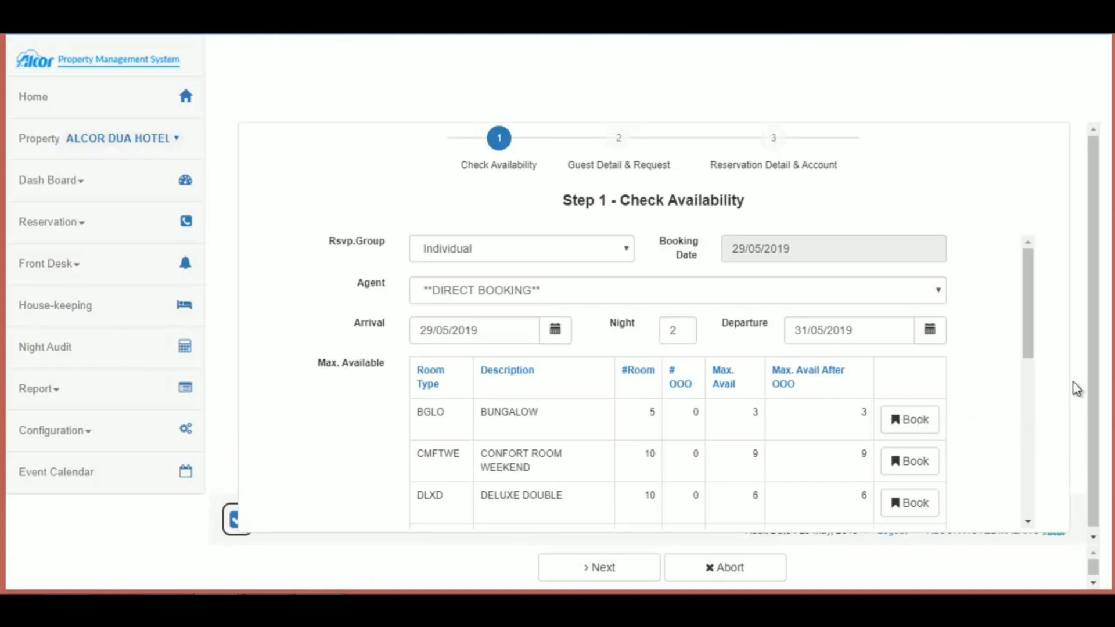
pyautogui.scroll(-3, 1068, 366)
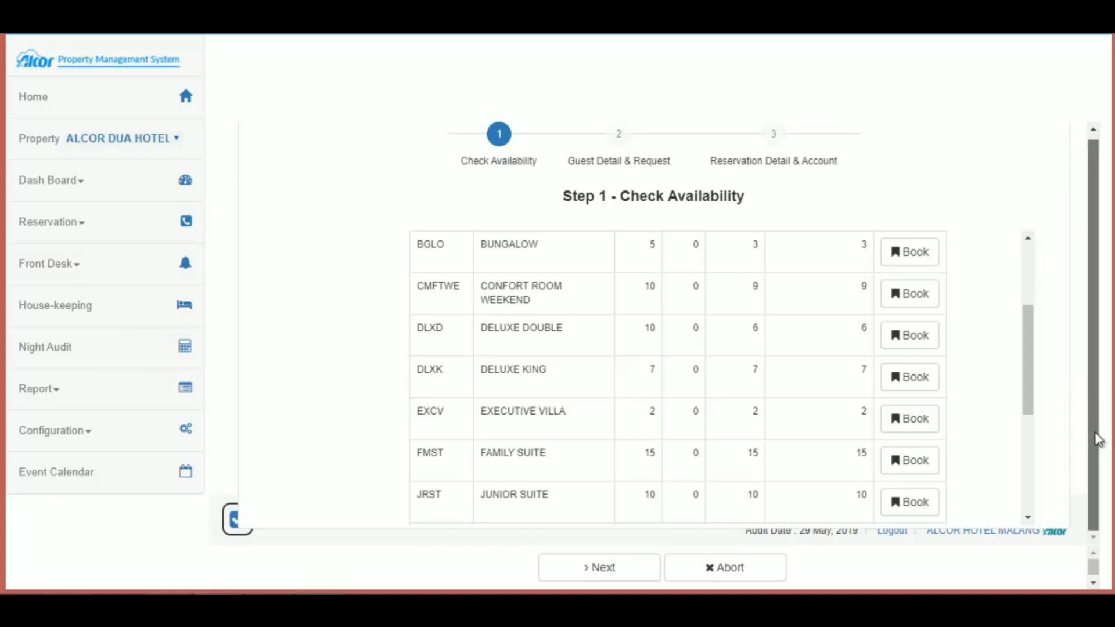
pyautogui.scroll(-5, 987, 431)
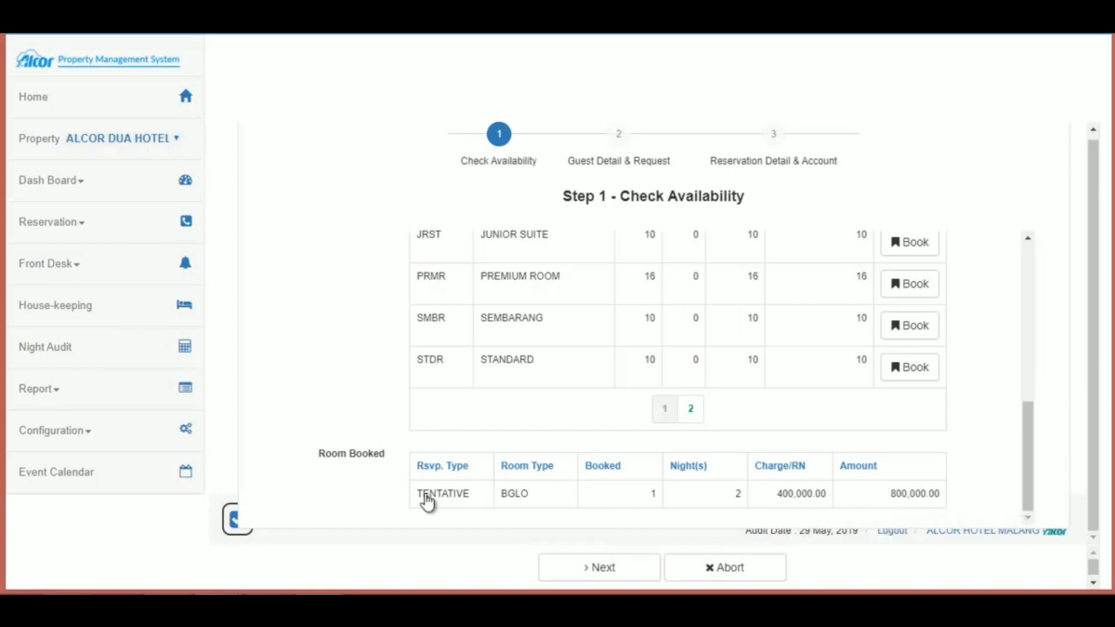
# Step: Go to the Step 2 guest form and enter the guest's last and first names
pyautogui.click(614, 579)
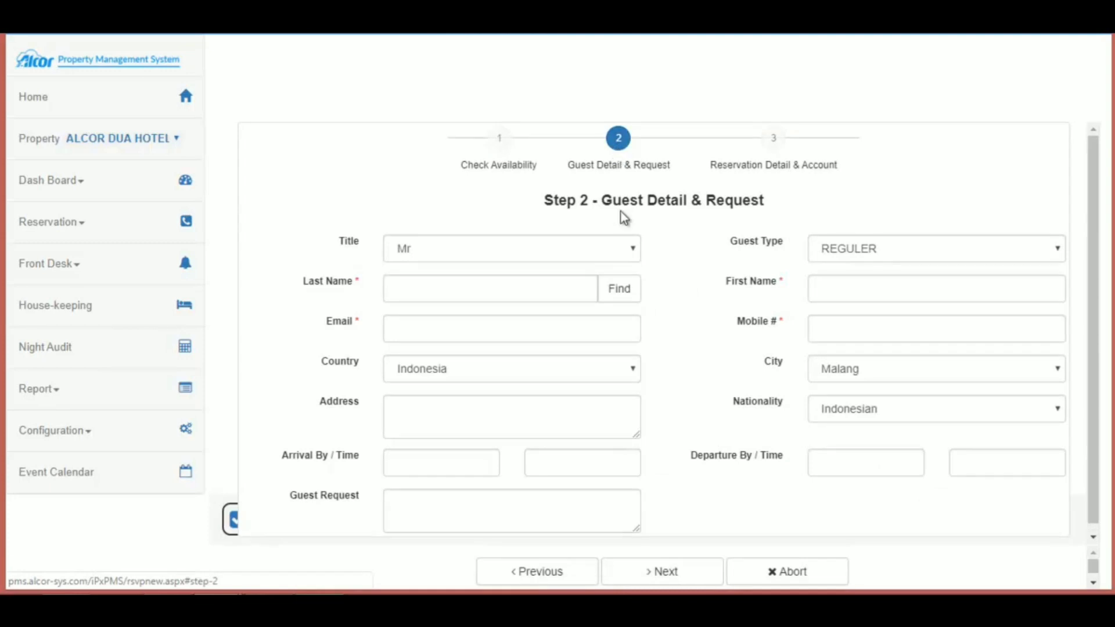
pyautogui.click(550, 290)
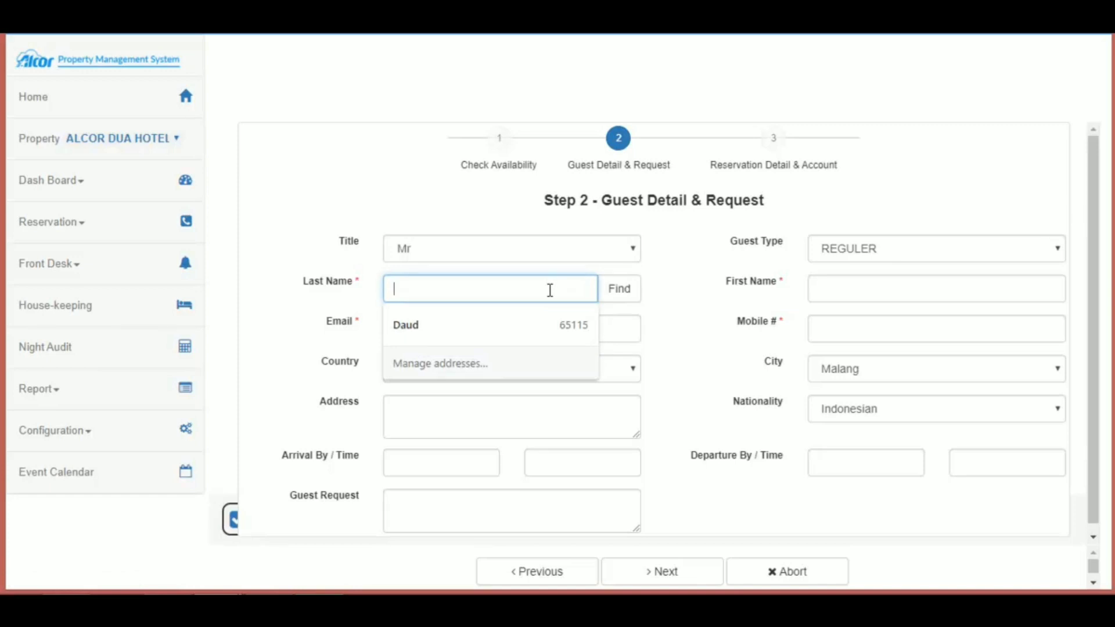
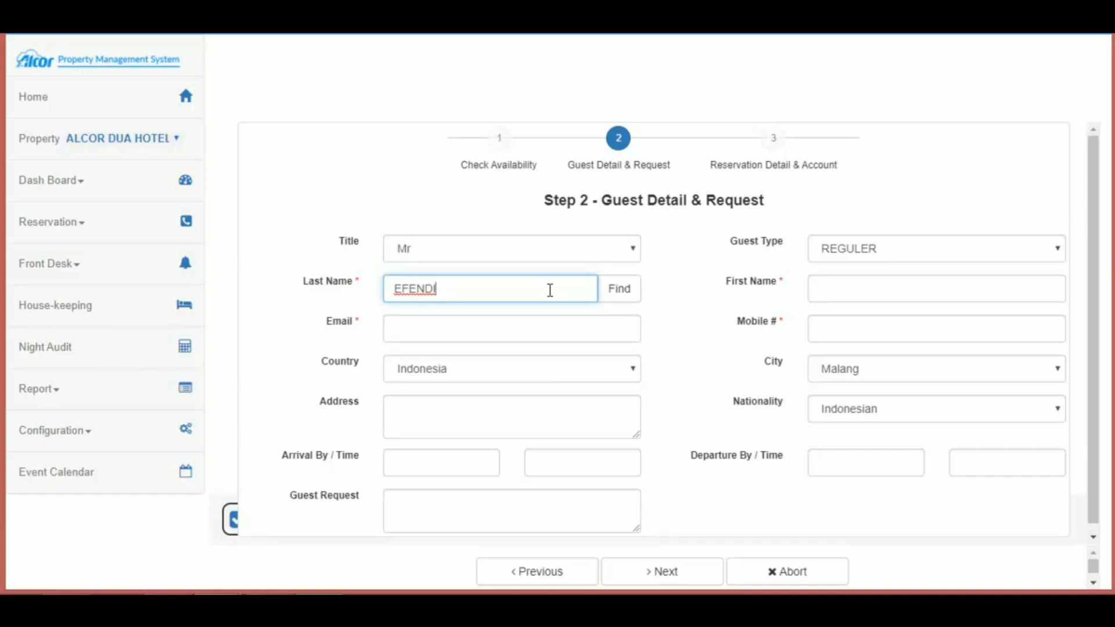
pyautogui.click(831, 293)
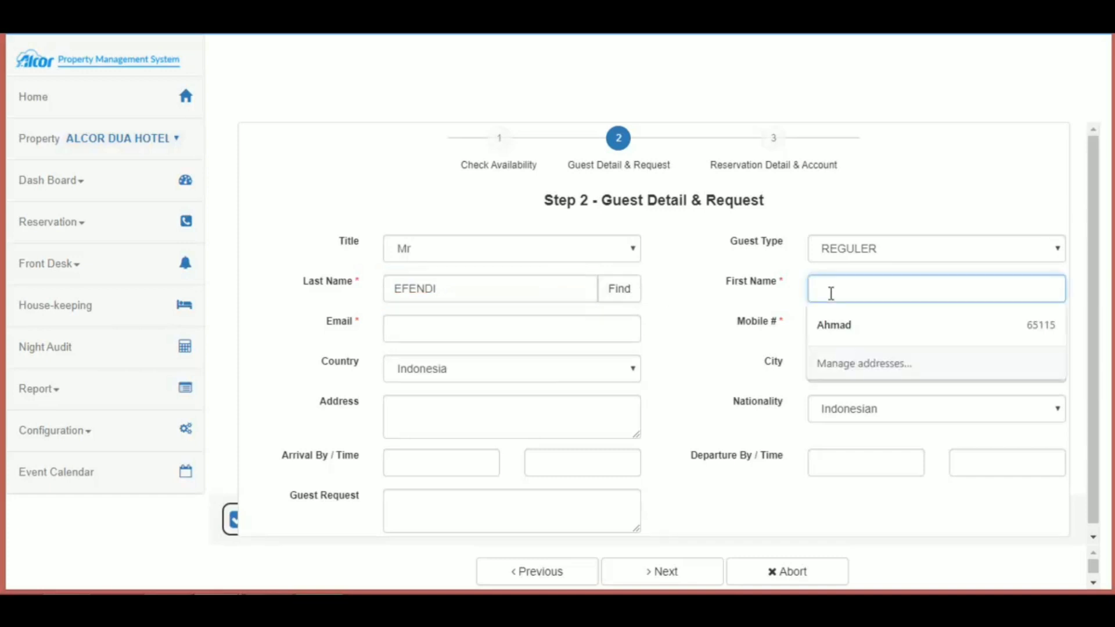
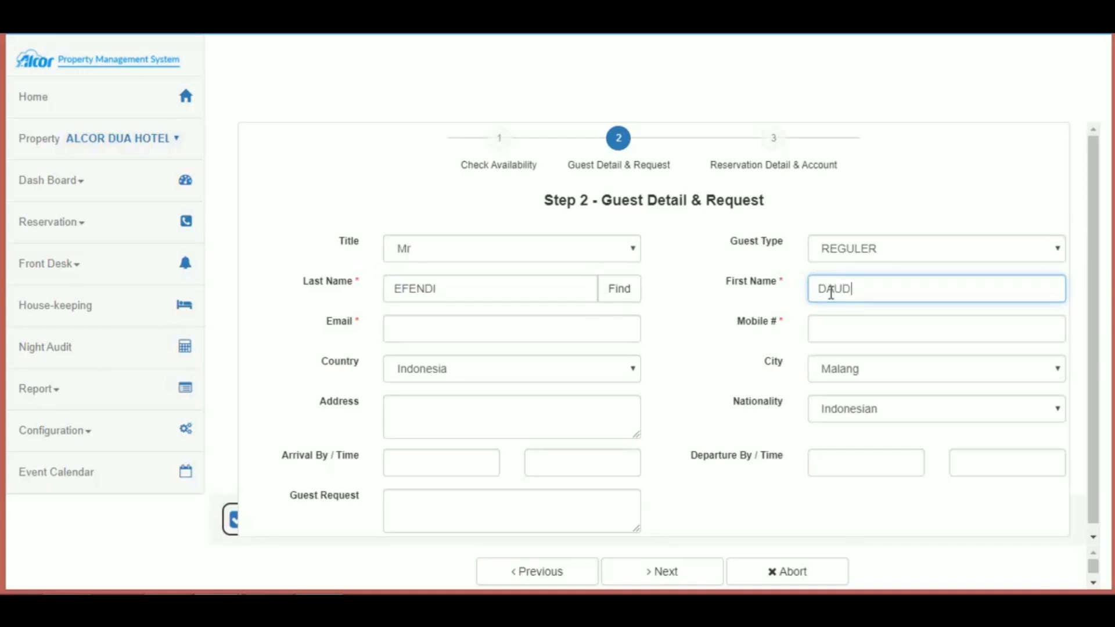
# Step: Fill in the guest's e-mail address and mobile number
pyautogui.click(555, 332)
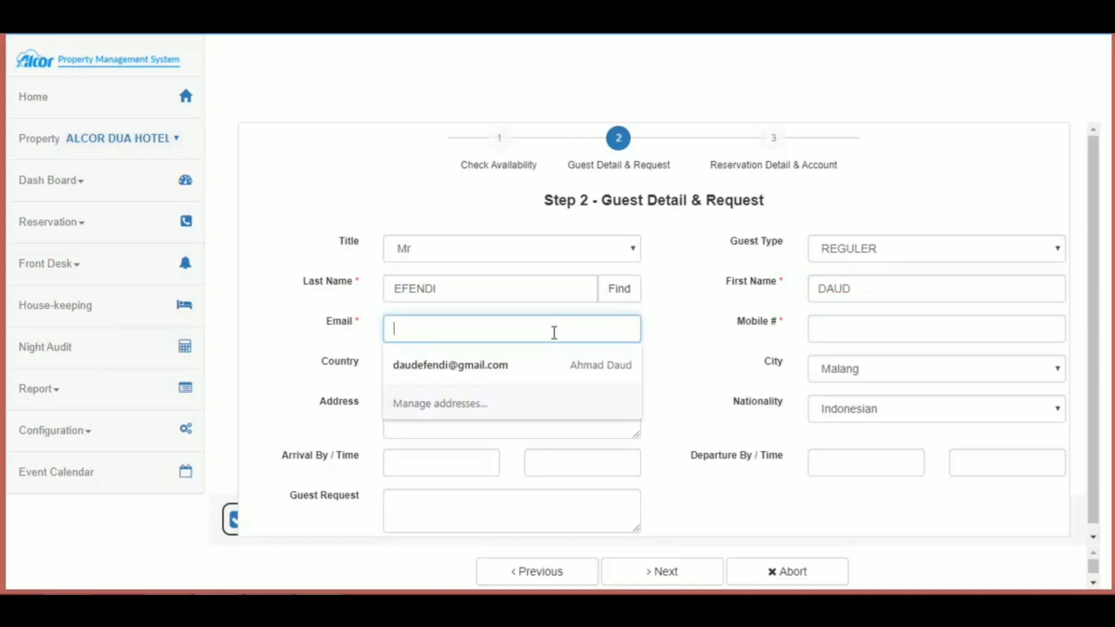
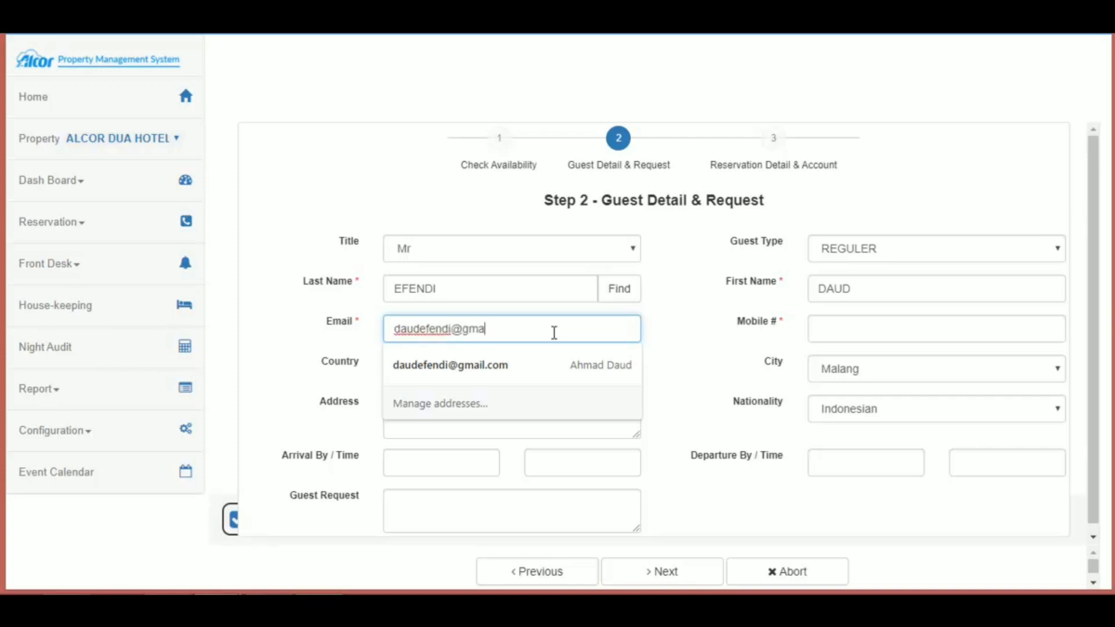
pyautogui.press('Tab')
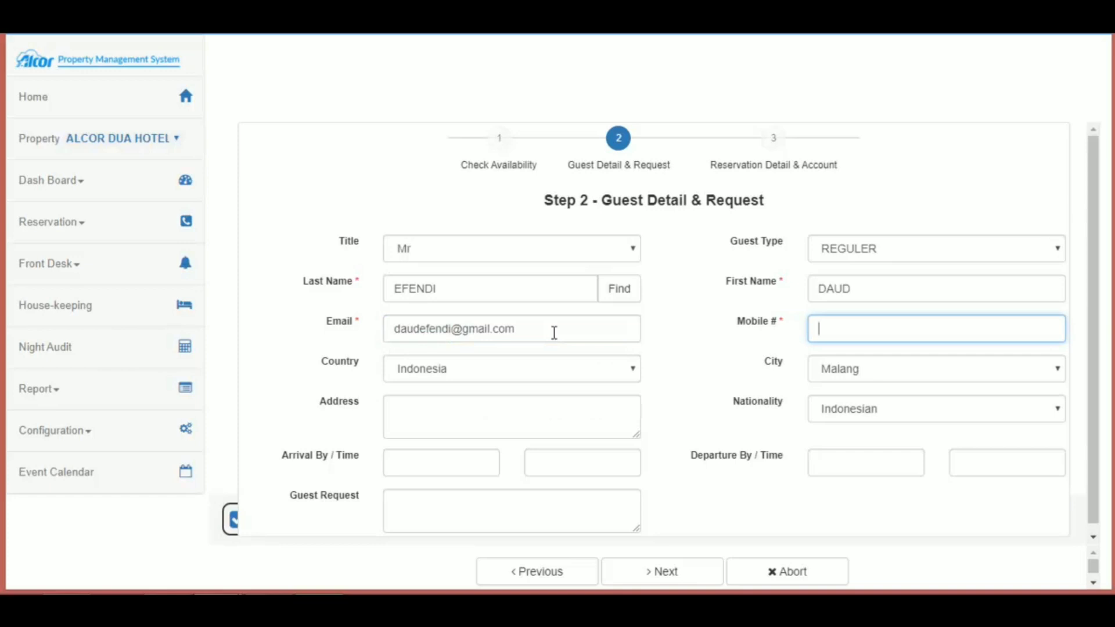
# Step: Keep country Indonesia and city Malang, and enter the guest's street address
pyautogui.click(635, 369)
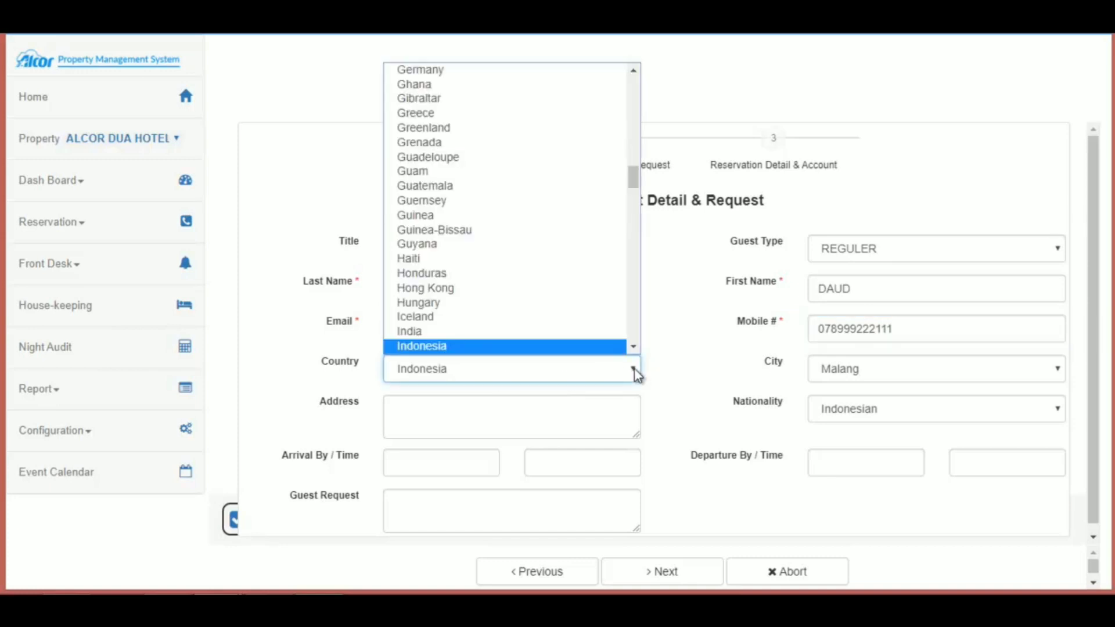
pyautogui.click(578, 337)
pyautogui.click(1056, 371)
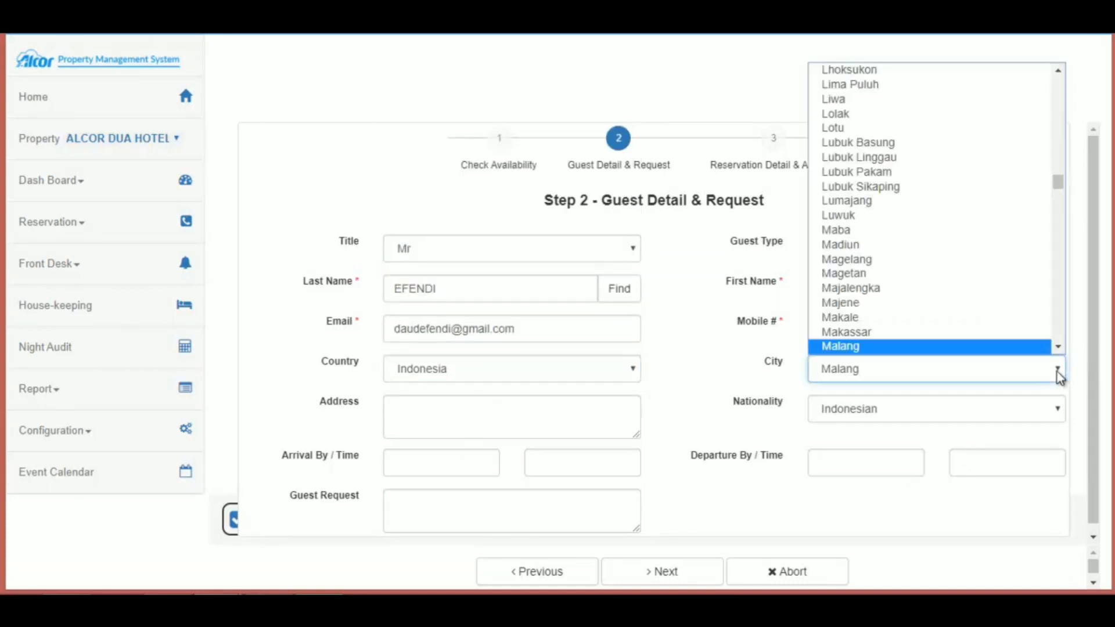
pyautogui.scroll(-2, 936, 347)
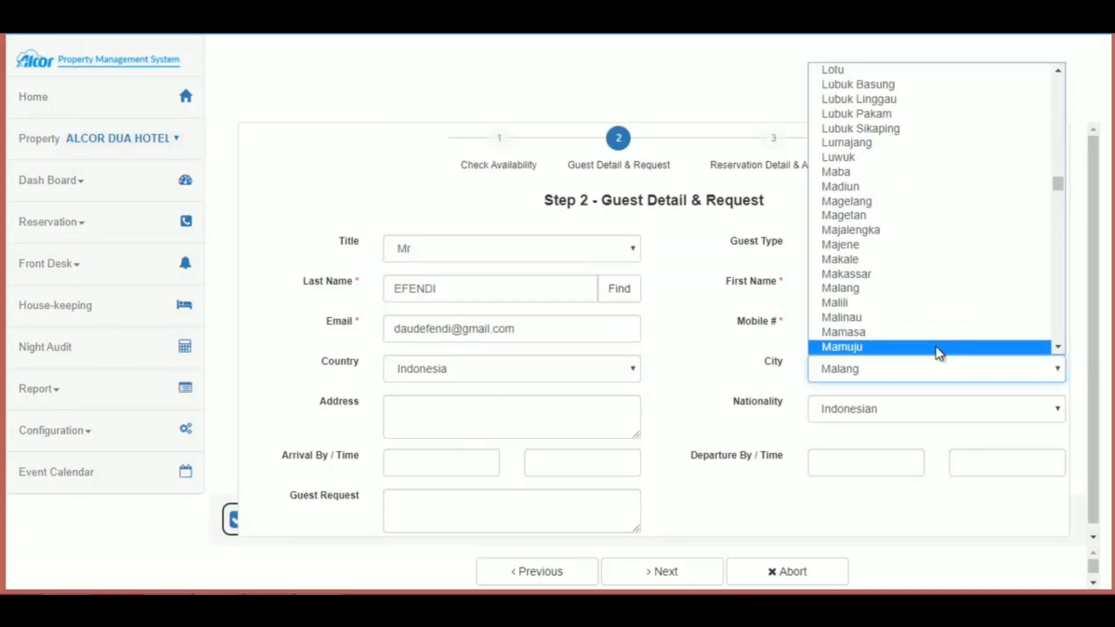
pyautogui.click(869, 290)
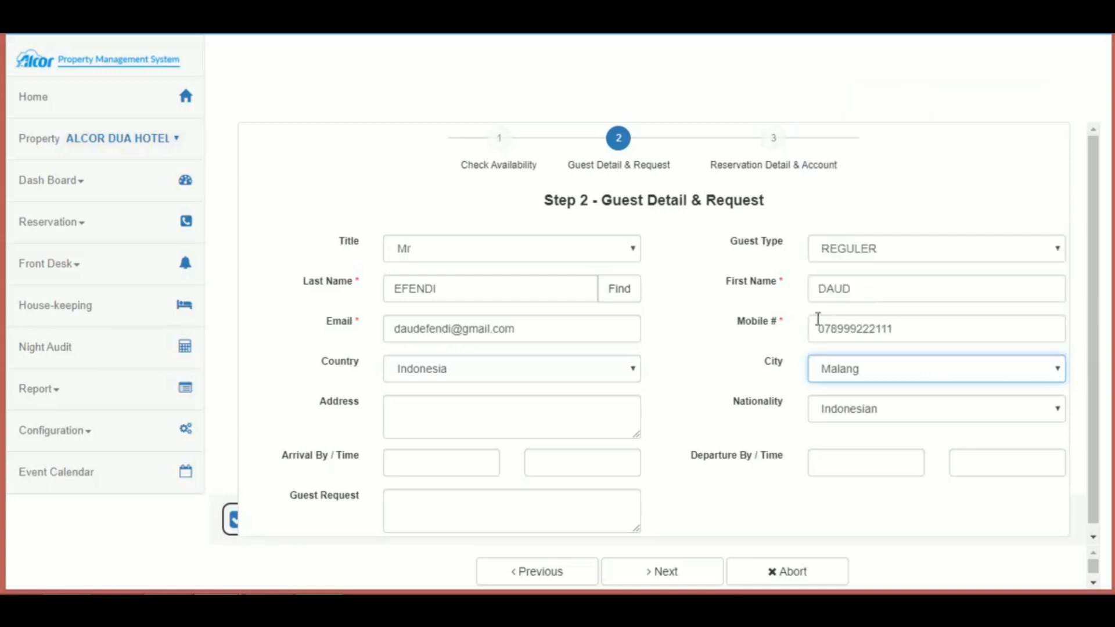
pyautogui.click(584, 423)
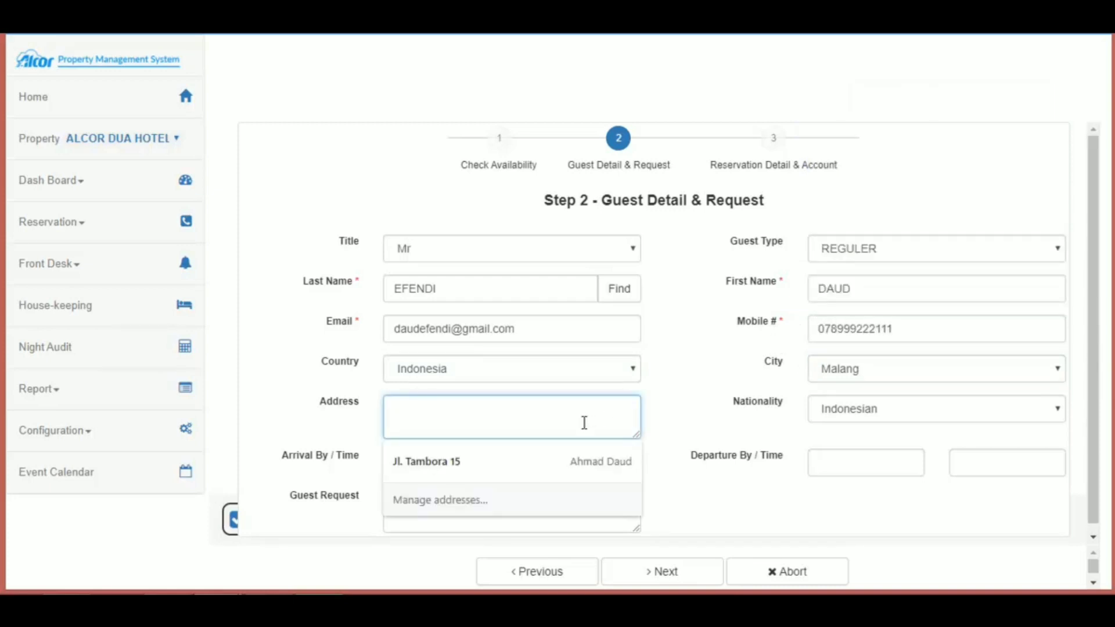
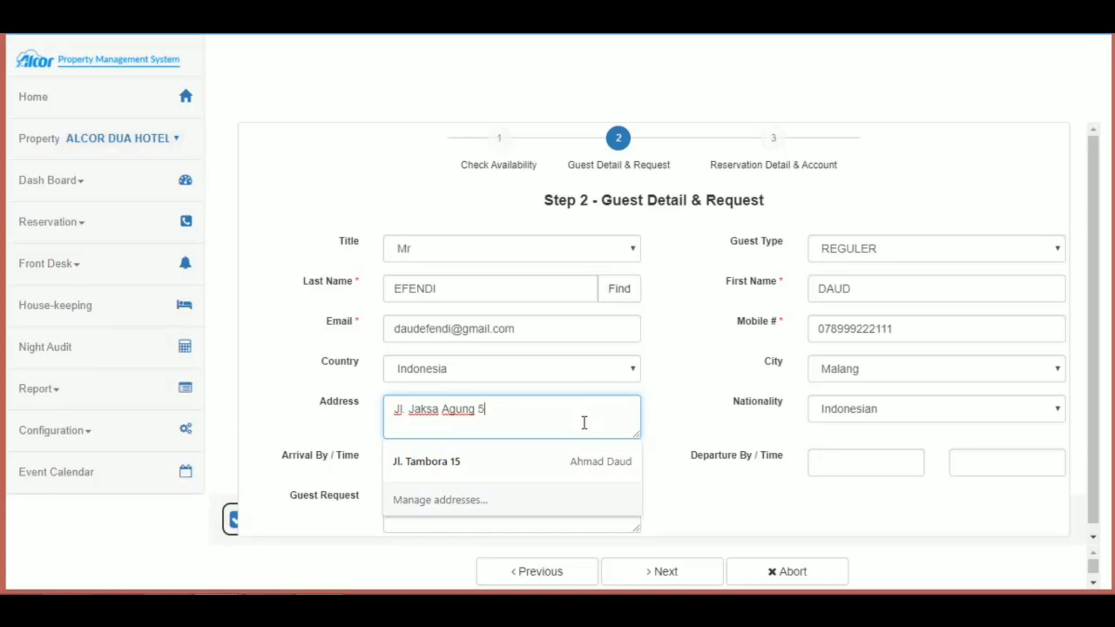
# Step: Keep Indonesian nationality and record arrival by TAXI at 13.00
pyautogui.click(836, 407)
pyautogui.click(884, 431)
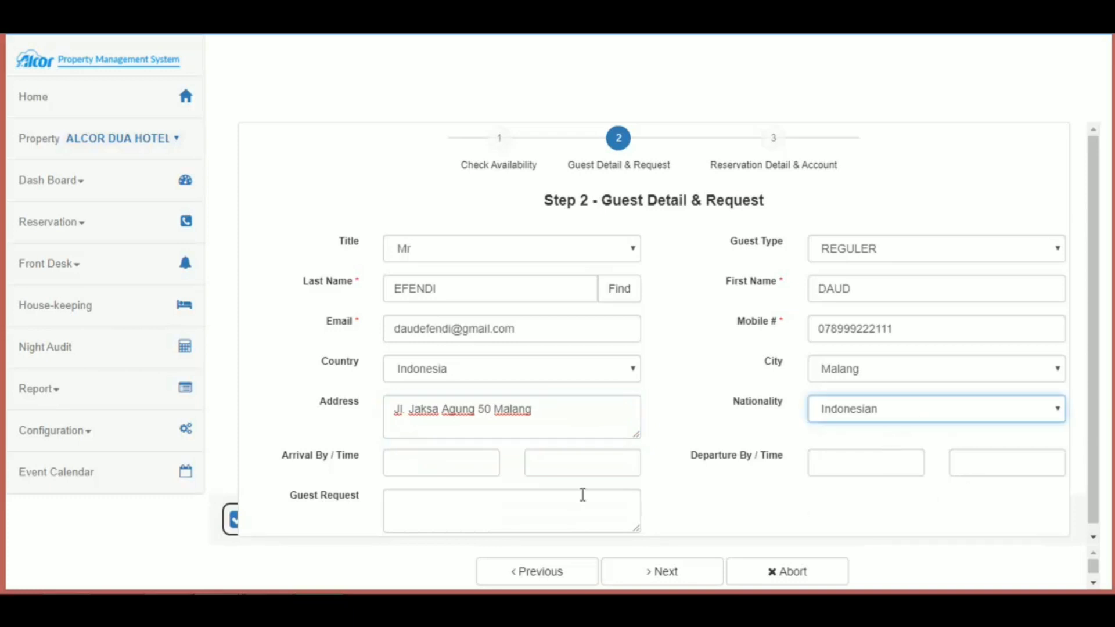
pyautogui.click(440, 468)
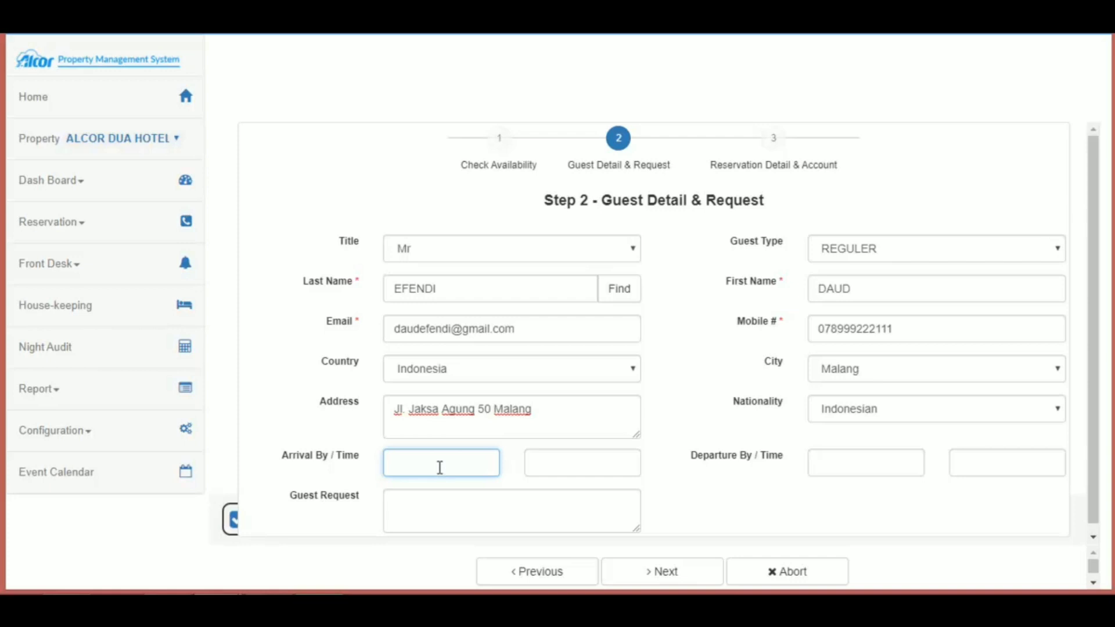
pyautogui.write('TAXI')
pyautogui.press('Tab')
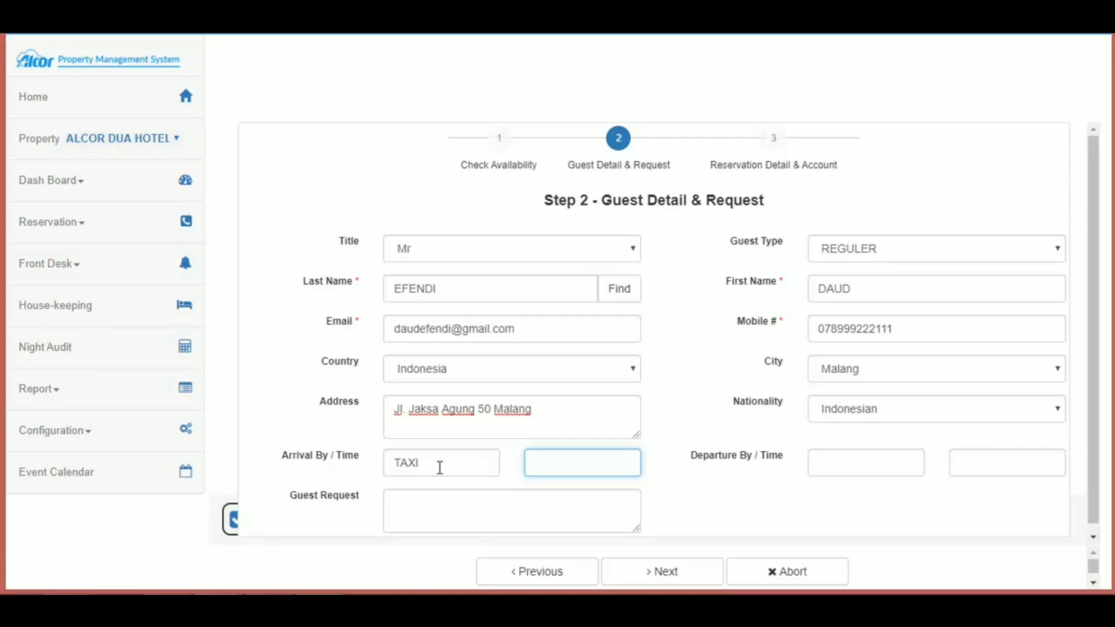
pyautogui.write('13.00')
# Step: Set Departure By to TAXI with departure time 12.00
pyautogui.click(833, 465)
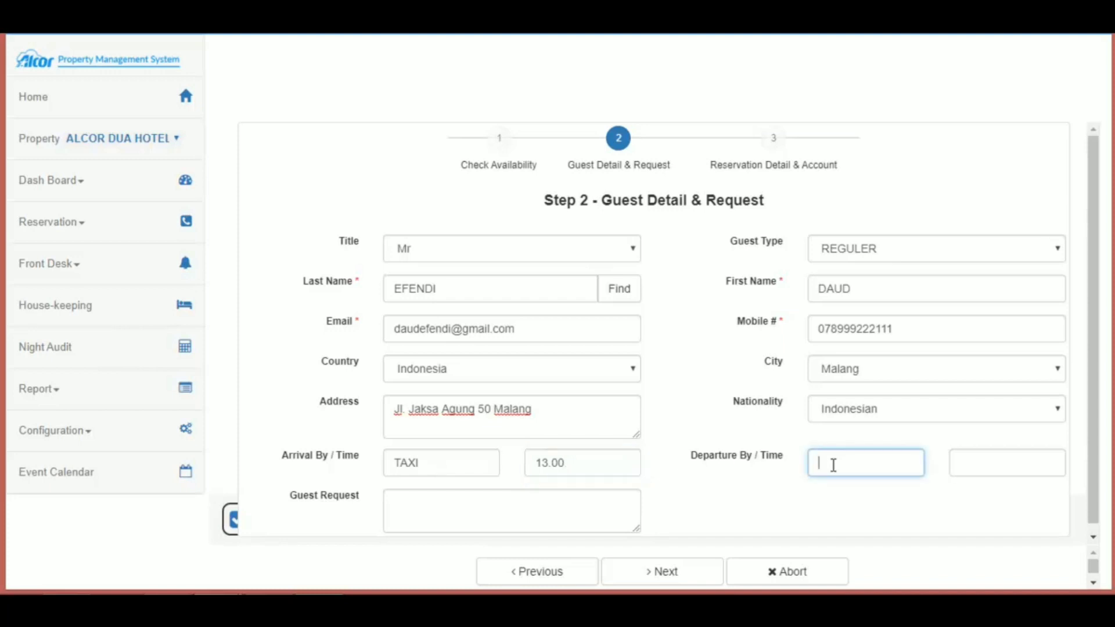
pyautogui.write('TAXI')
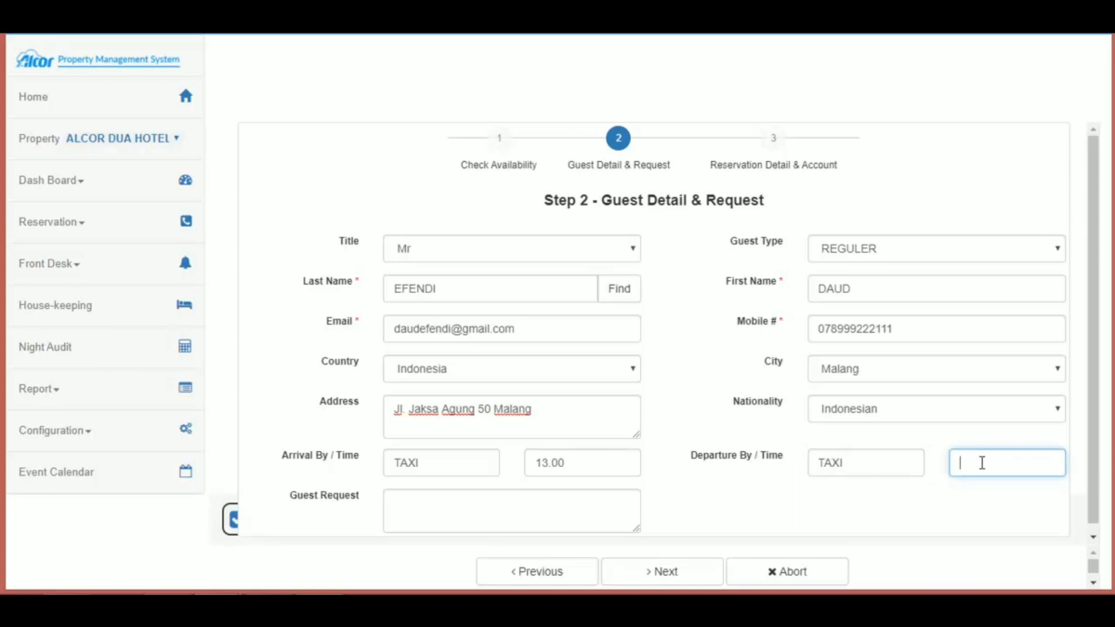
pyautogui.write('12.00')
pyautogui.scroll(-1, 871, 486)
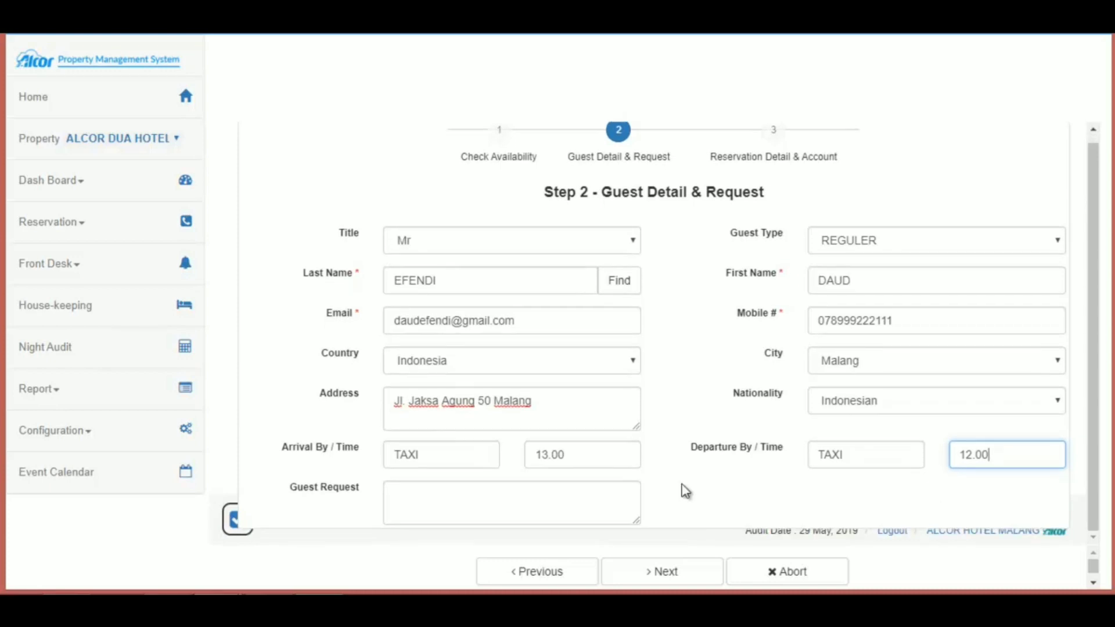
# Step: Enter 'TOWEL FOR CHILD' as the guest request and continue to Step 3
pyautogui.click(527, 510)
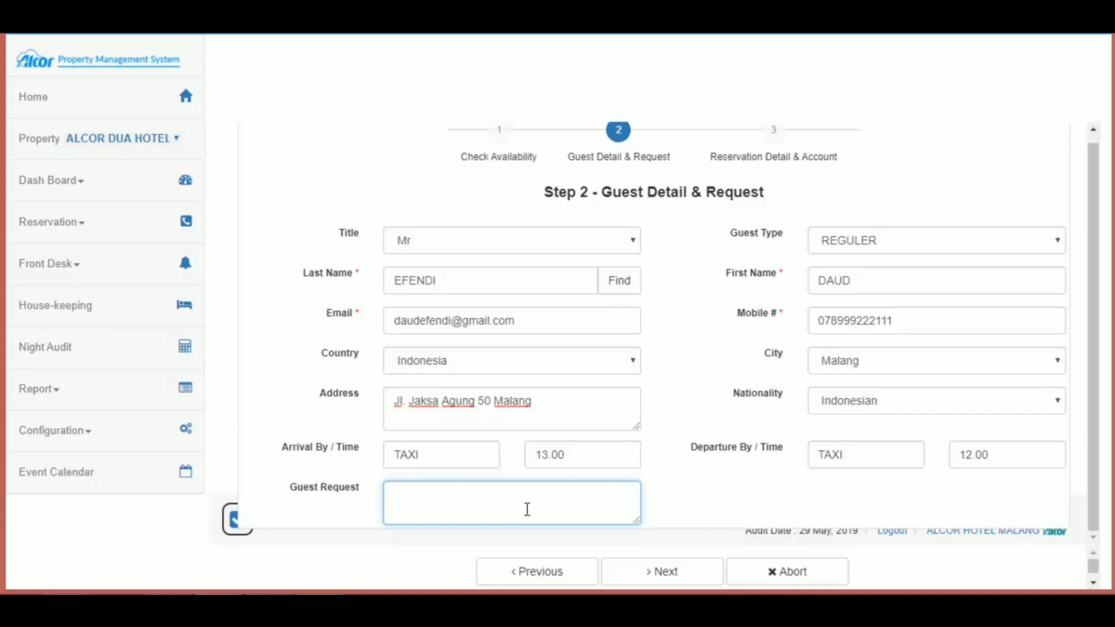
pyautogui.write('R')
pyautogui.press('BackSpace')
pyautogui.write('TOWEL FOR CHILD')
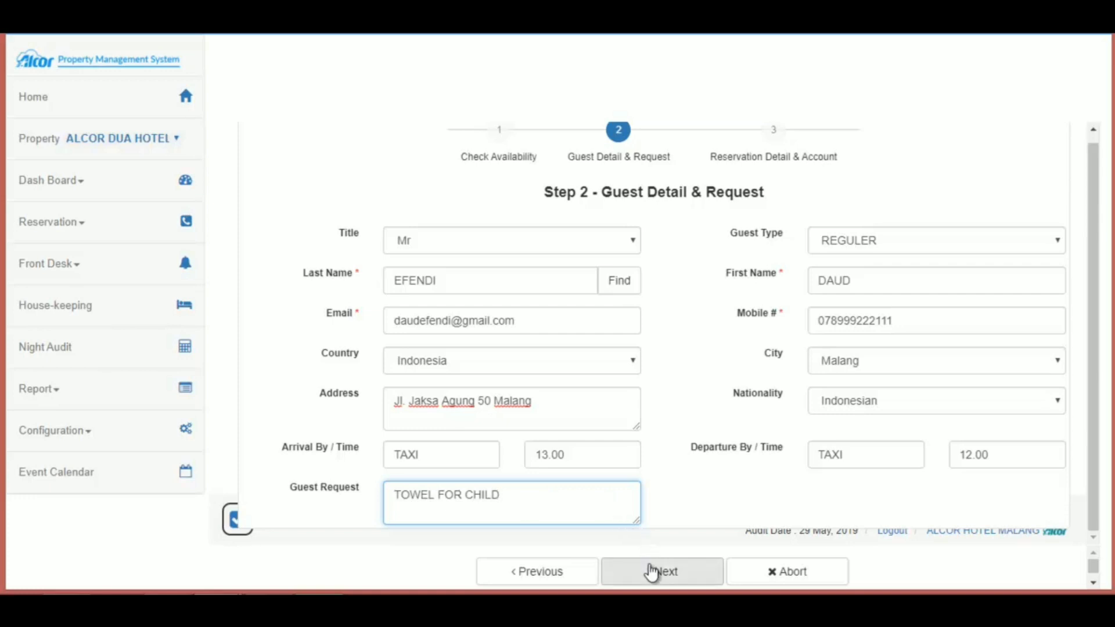
pyautogui.click(659, 573)
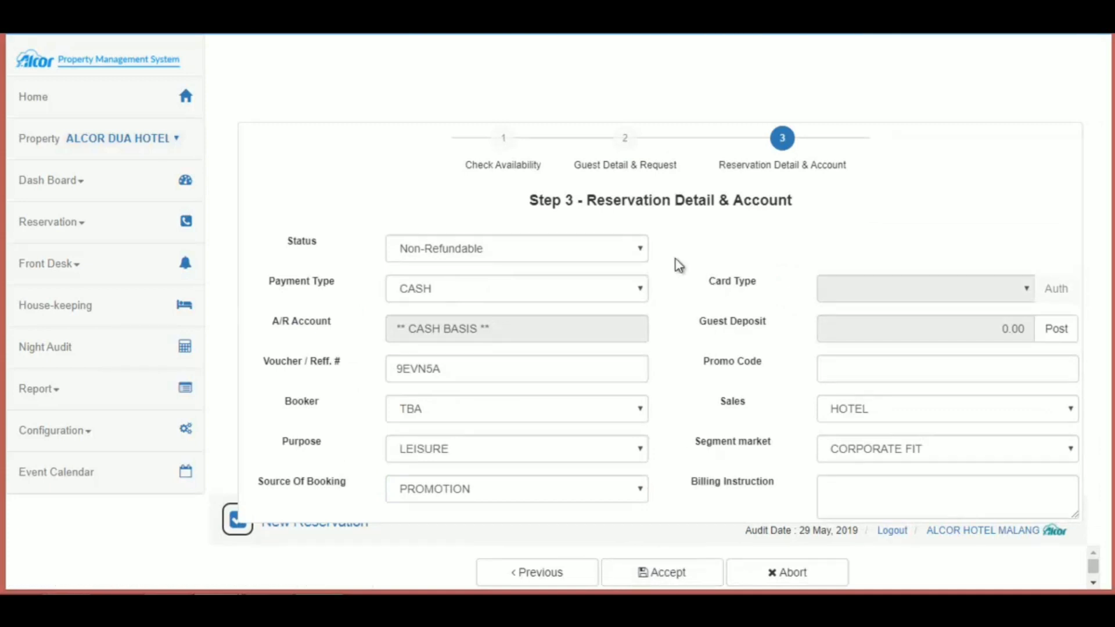
# Step: Set the reservation status to Regular and leave the payment type on CASH
pyautogui.click(640, 249)
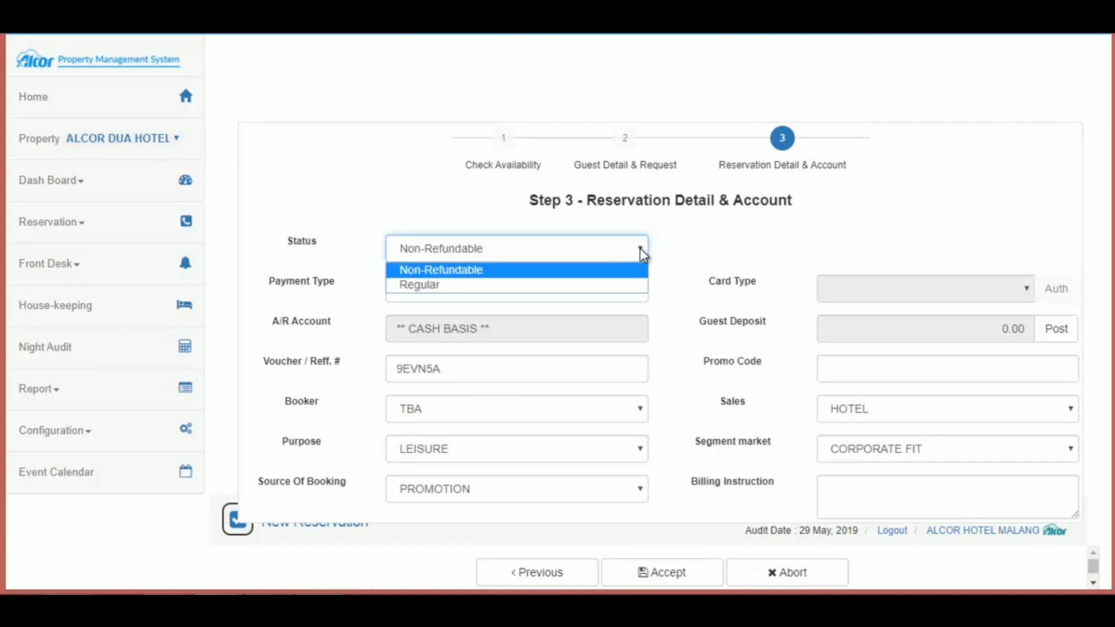
pyautogui.click(587, 285)
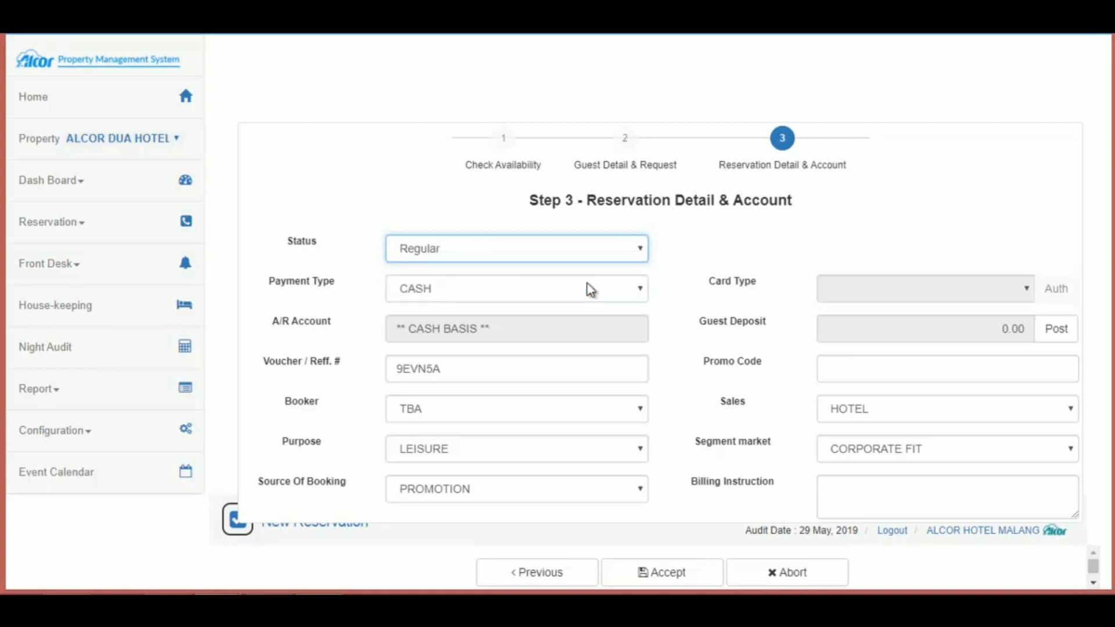
pyautogui.click(641, 291)
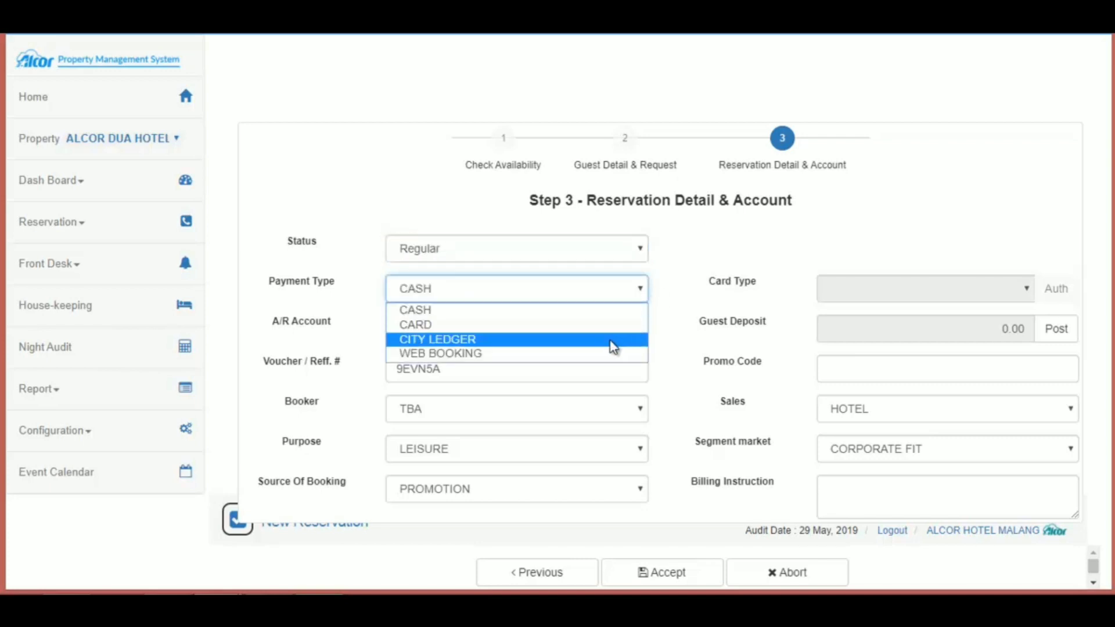
pyautogui.click(605, 309)
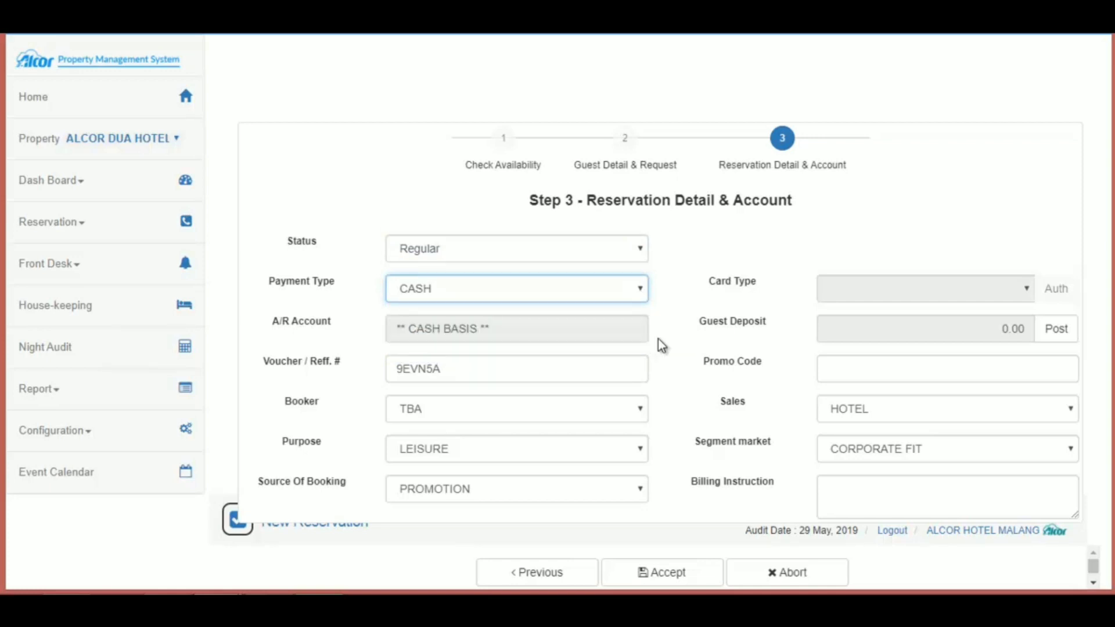
pyautogui.click(644, 291)
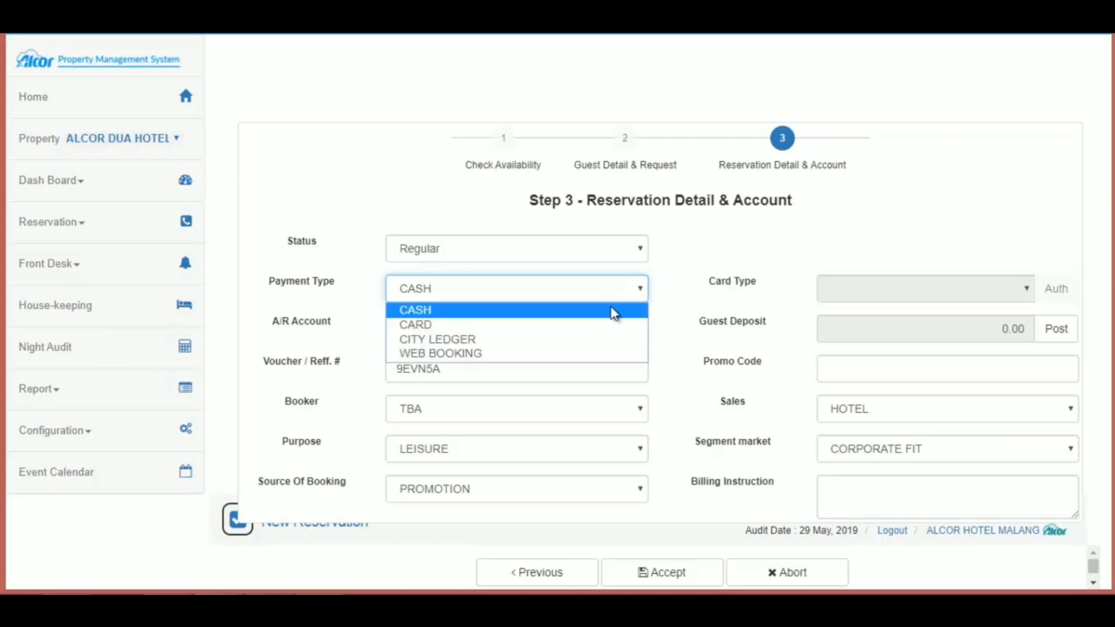
pyautogui.click(576, 312)
pyautogui.click(572, 367)
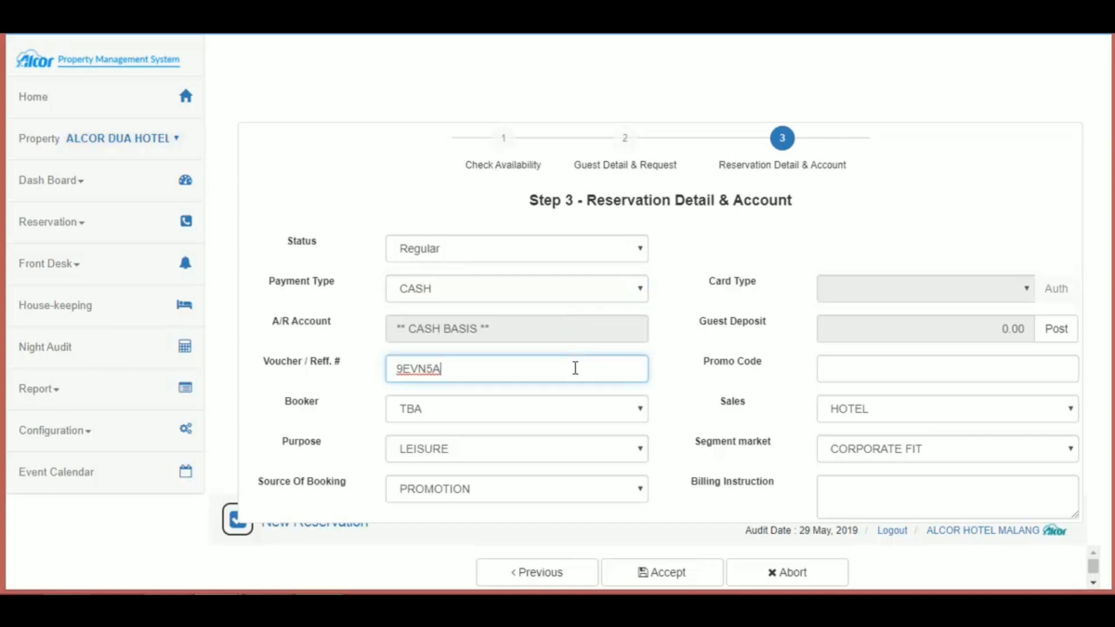
# Step: Keep booker TBA, sales HOTEL and purpose of stay LEISURE
pyautogui.click(834, 369)
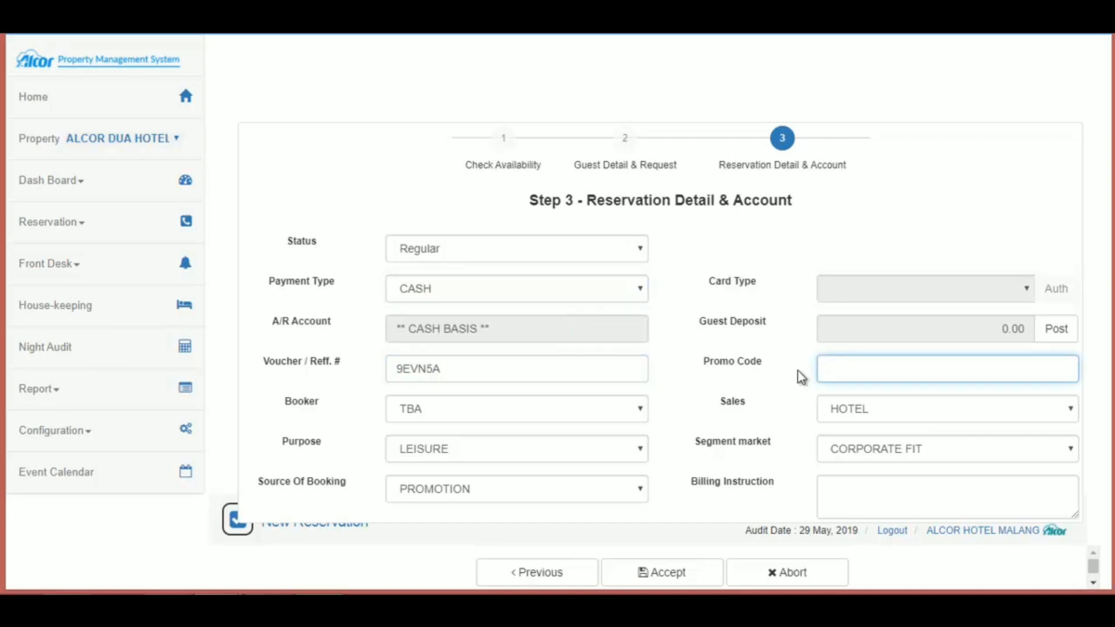
pyautogui.click(625, 410)
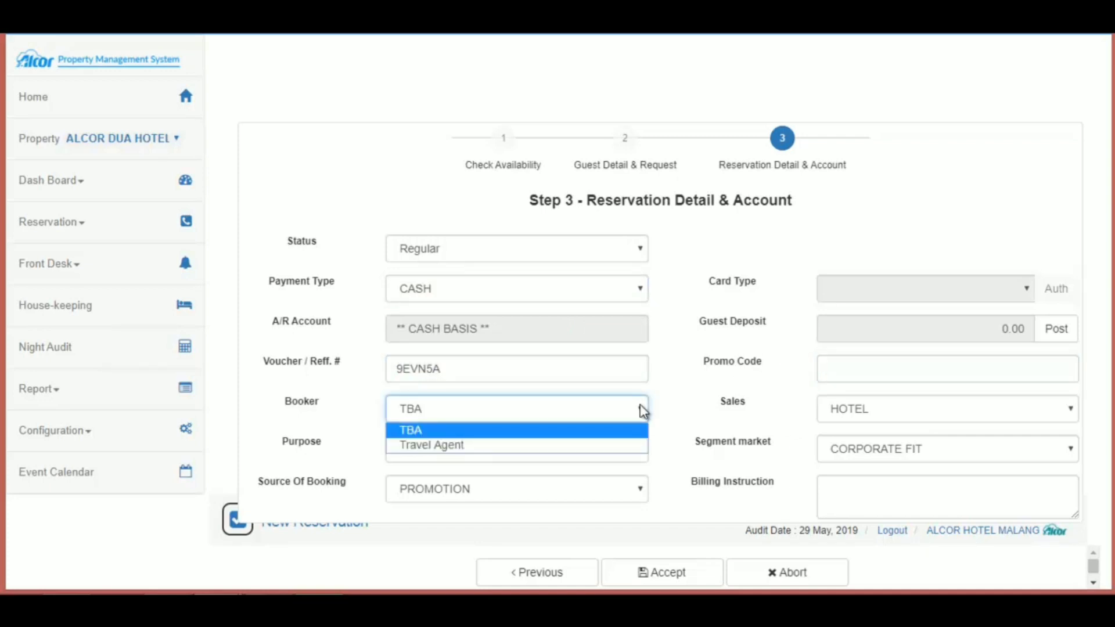
pyautogui.click(618, 434)
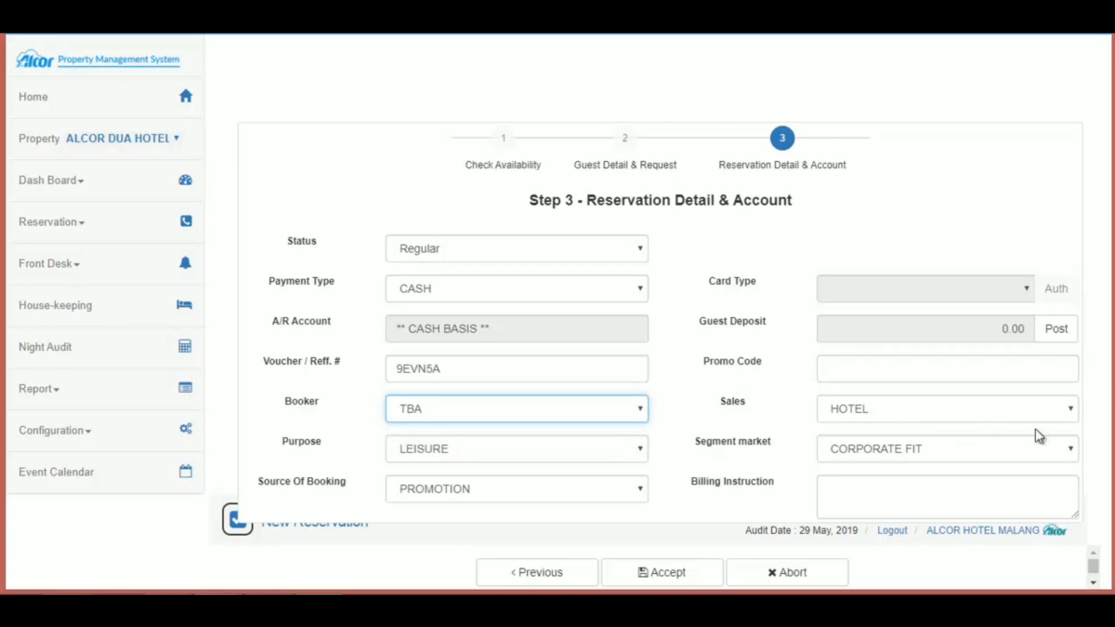
pyautogui.click(1072, 407)
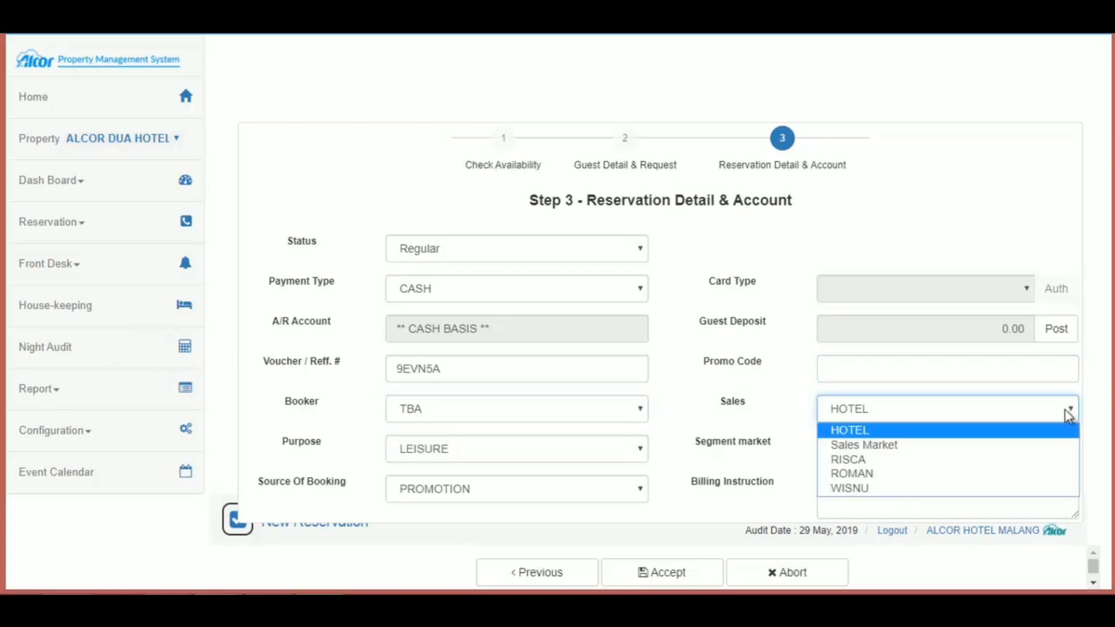
pyautogui.click(1013, 431)
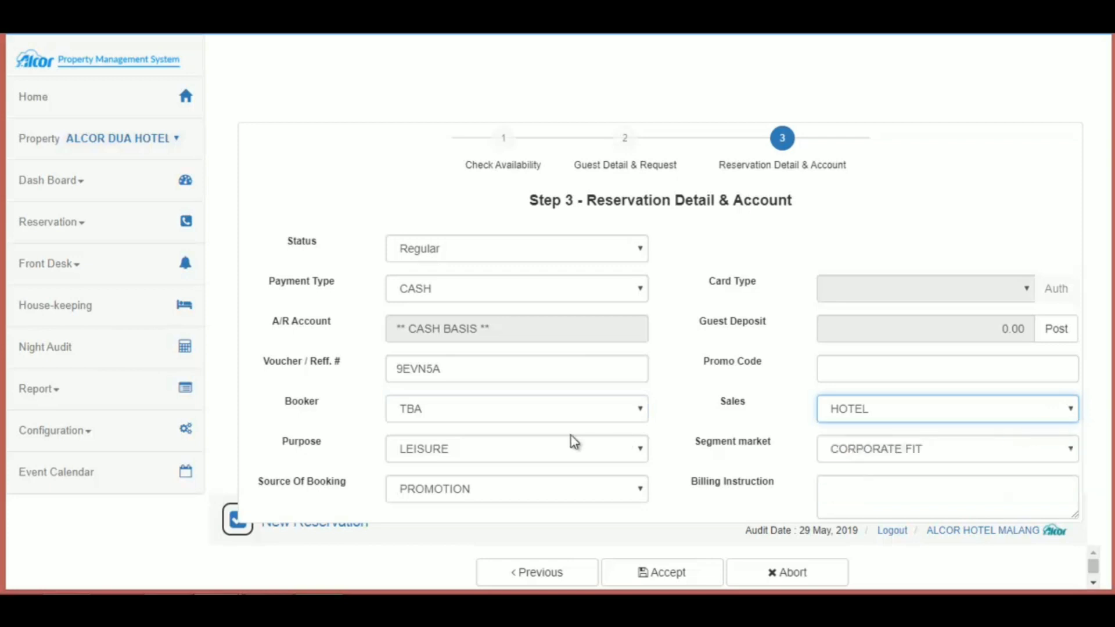
pyautogui.click(642, 448)
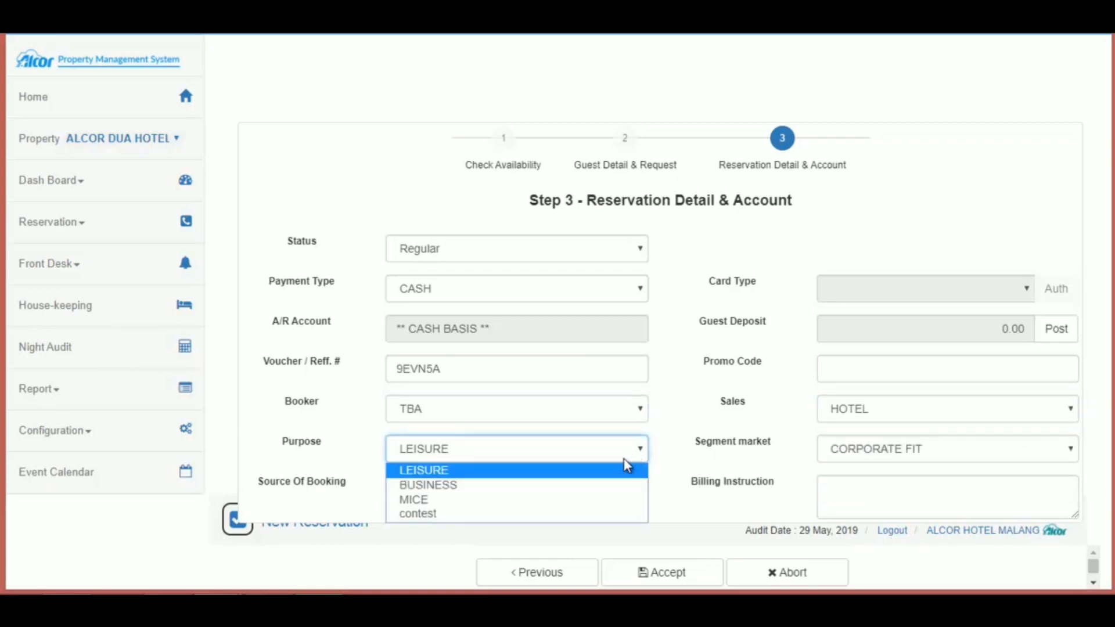
pyautogui.click(596, 471)
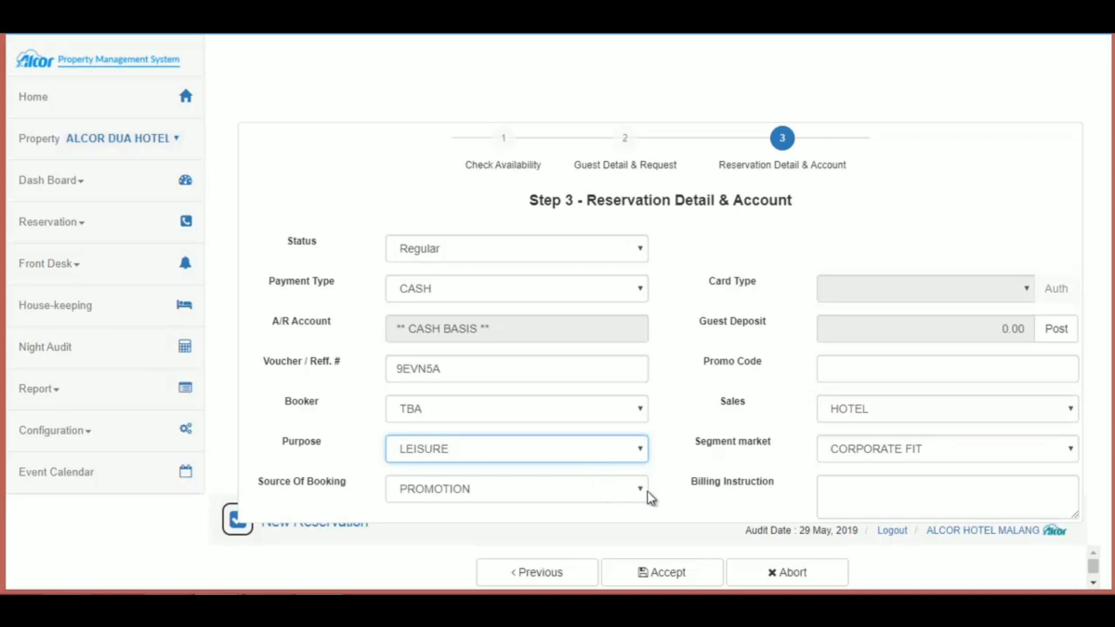
# Step: Keep segment CORPORATE FIT and source PROMOTION, and enter billing instruction 'CASH BASIS'
pyautogui.click(1073, 459)
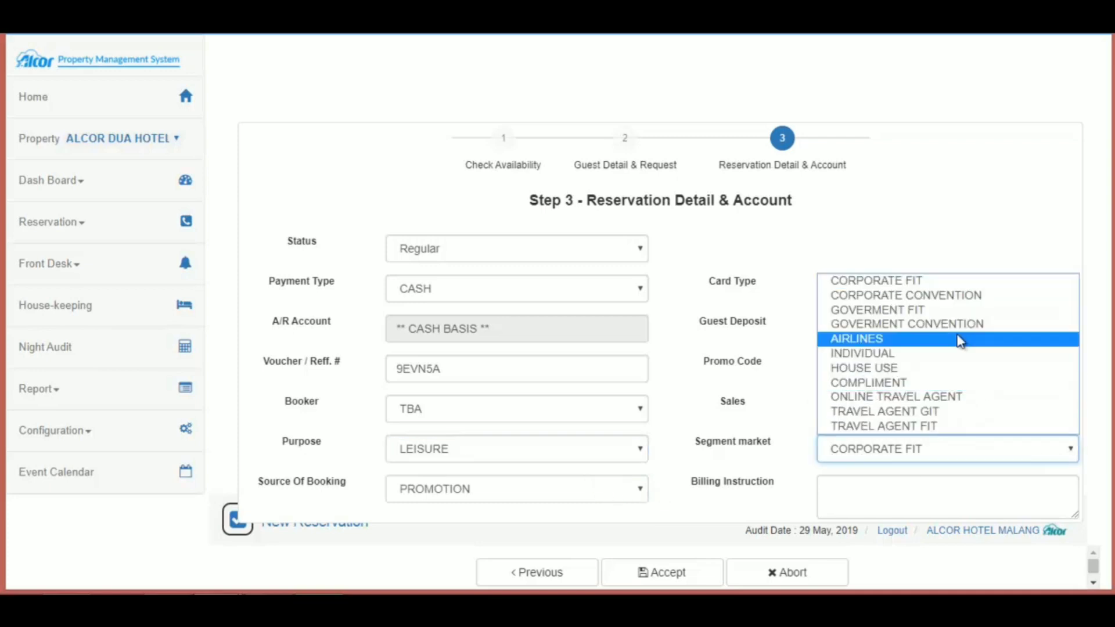
pyautogui.click(911, 282)
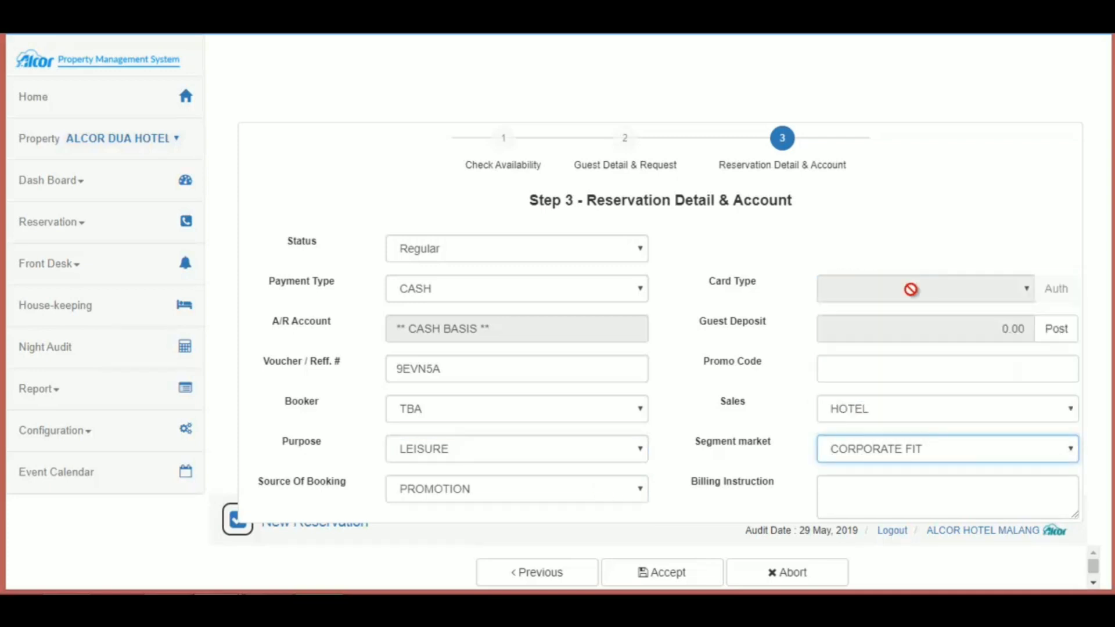
pyautogui.click(642, 489)
pyautogui.click(501, 513)
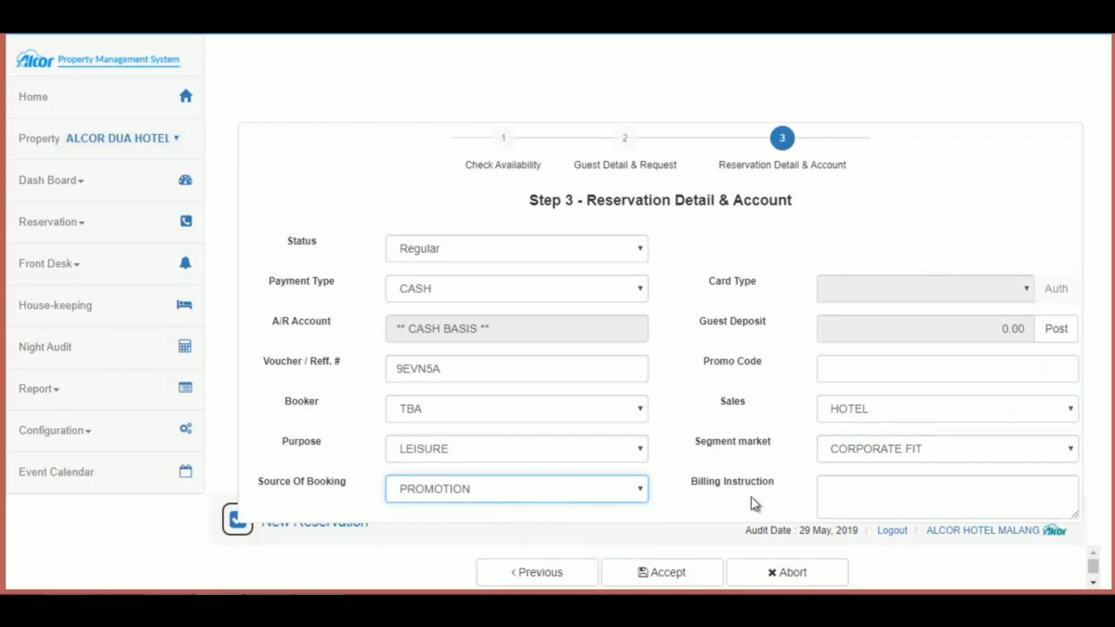
pyautogui.click(859, 498)
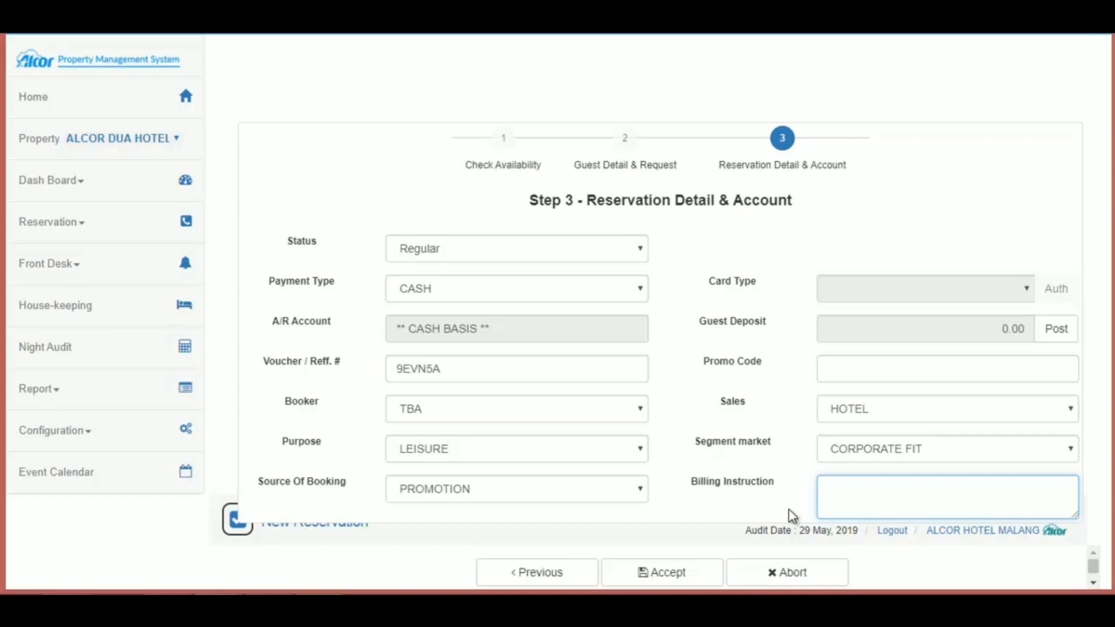
pyautogui.write('CASH BASIS')
# Step: Accept the reservation, confirm the saved message, and locate the new BGLO row in the list
pyautogui.click(663, 581)
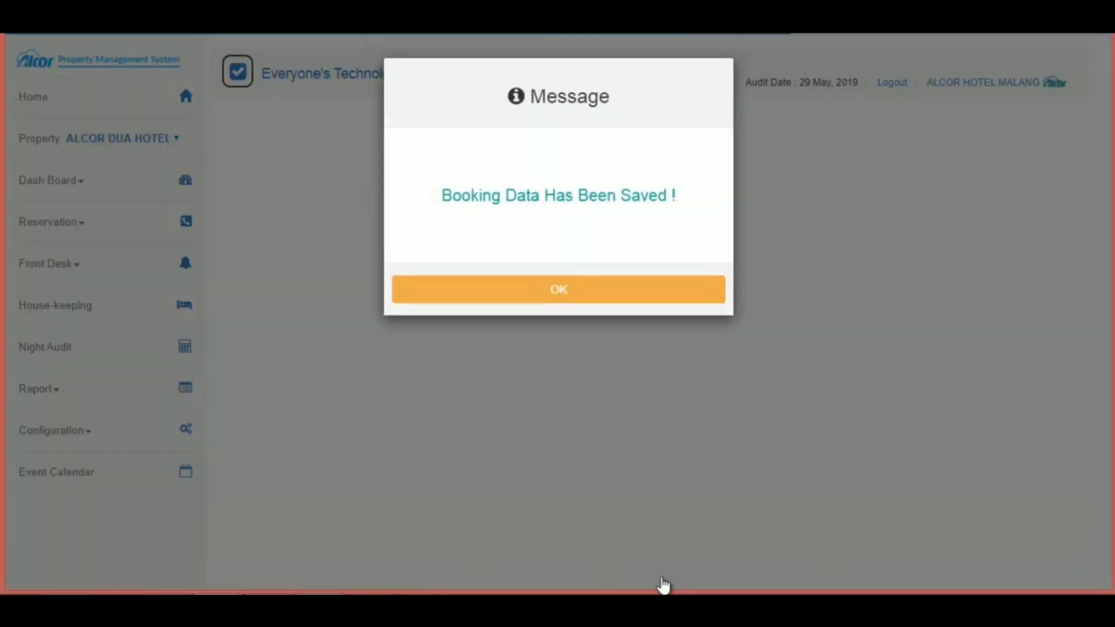
pyautogui.click(596, 302)
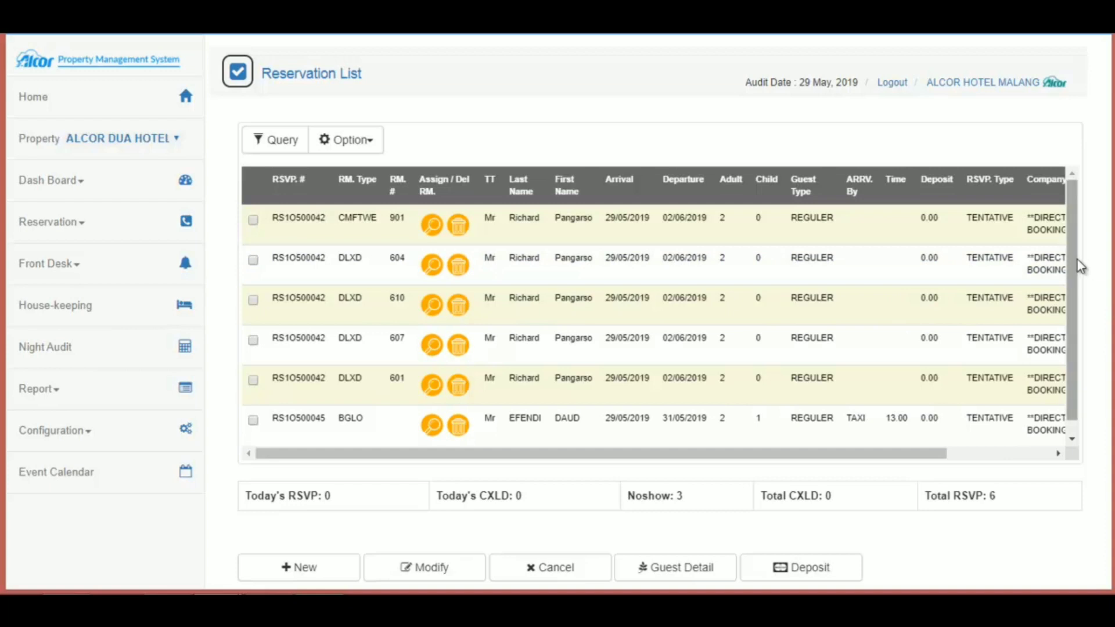
pyautogui.scroll(-1, 1074, 299)
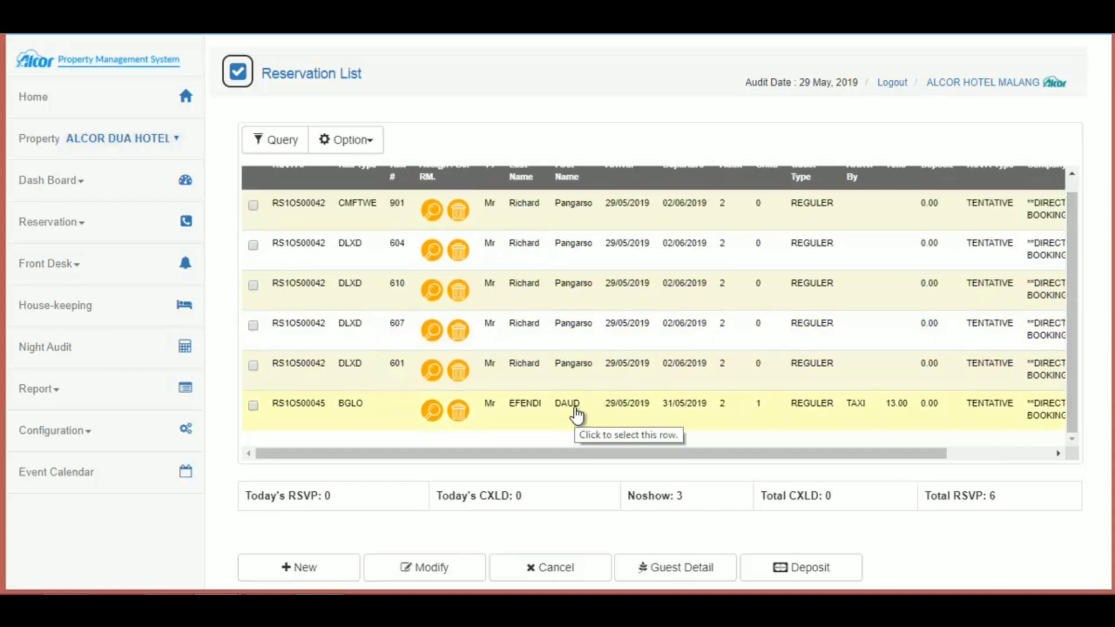
# Step: Assign room 804 to the new BGLO reservation and go back to Home
pyautogui.click(431, 414)
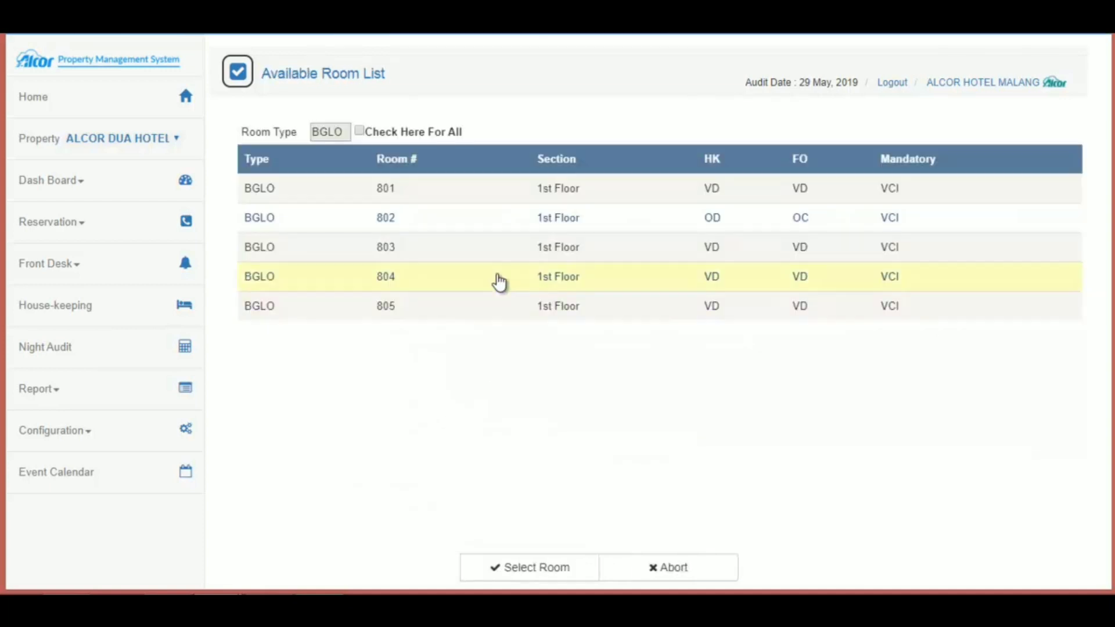
pyautogui.click(458, 291)
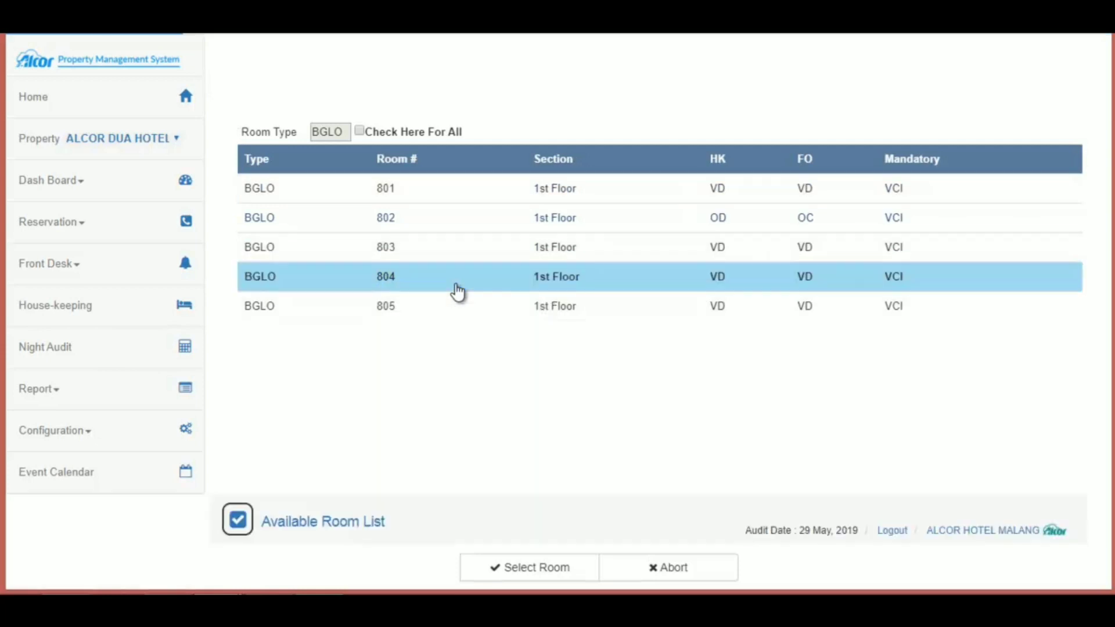
pyautogui.click(515, 567)
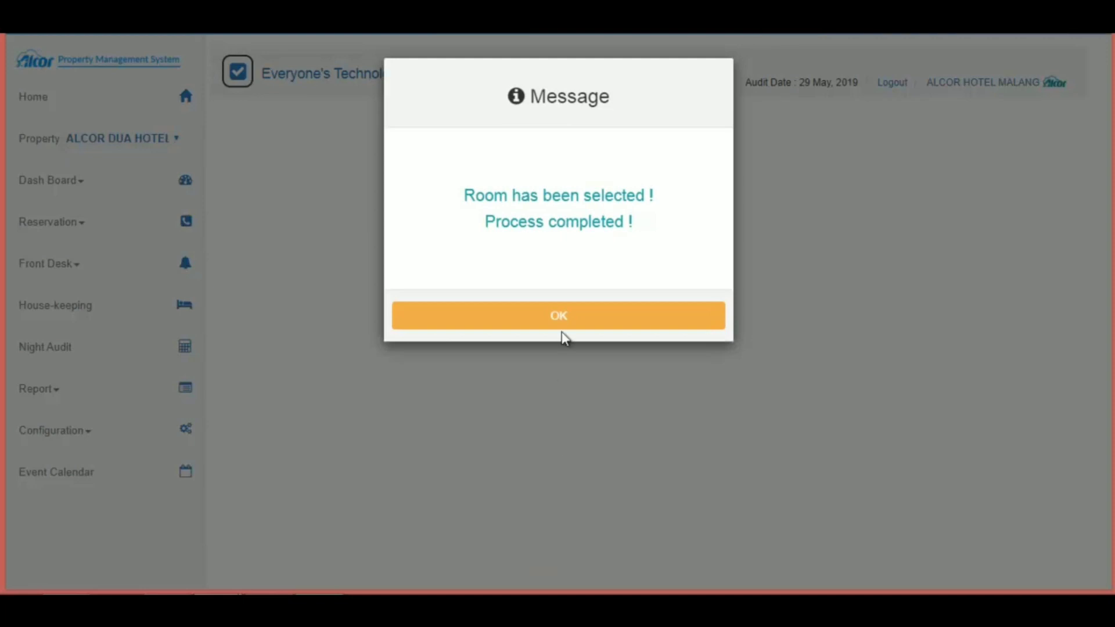
pyautogui.click(563, 316)
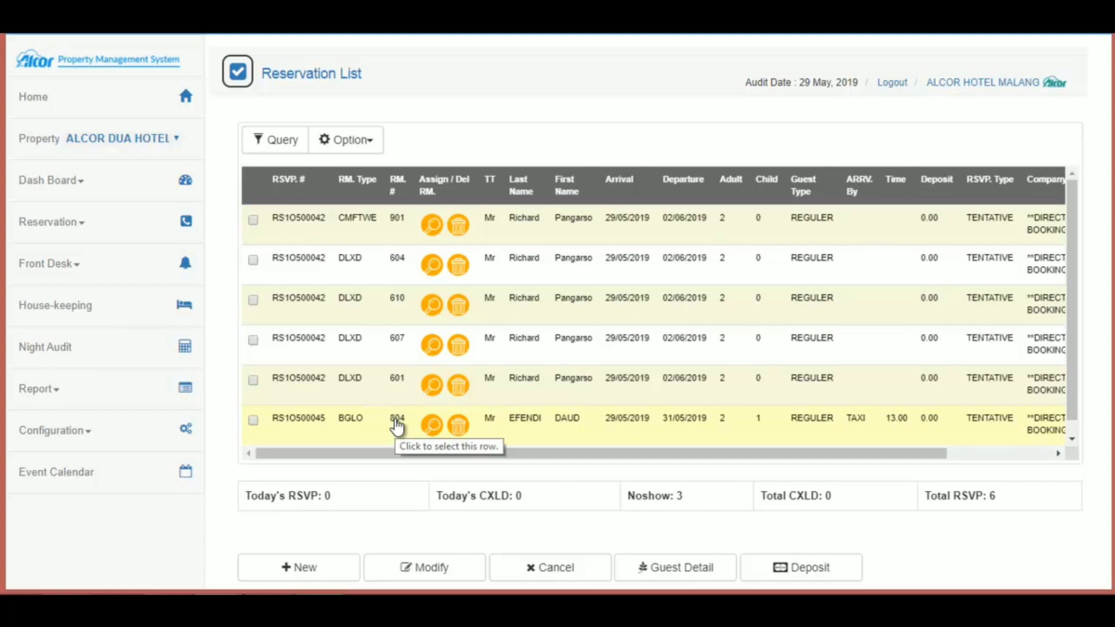
pyautogui.click(65, 100)
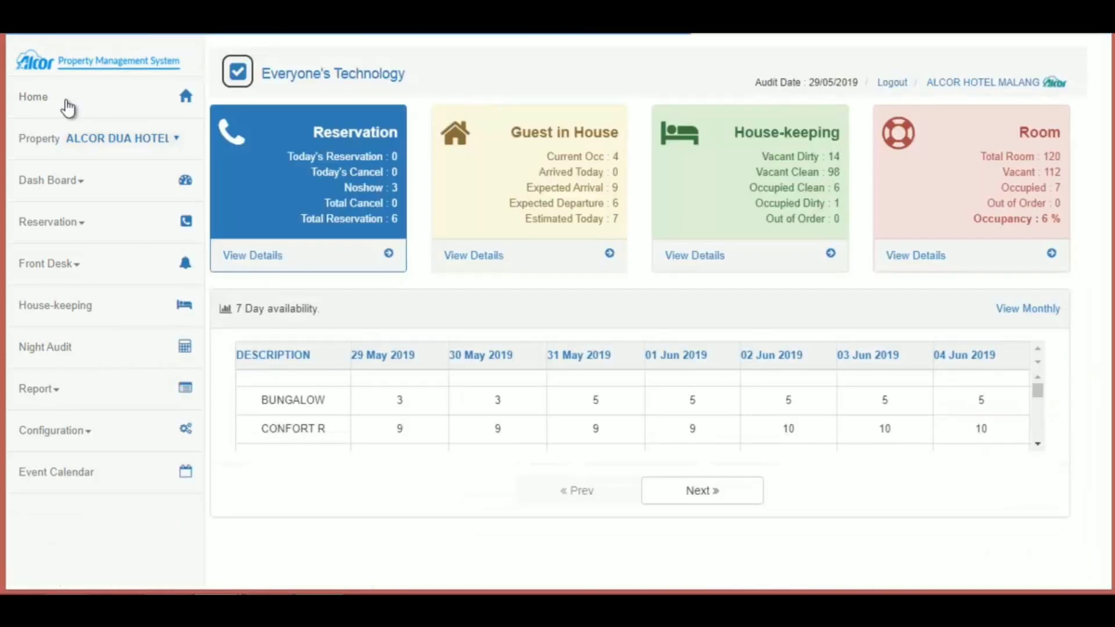